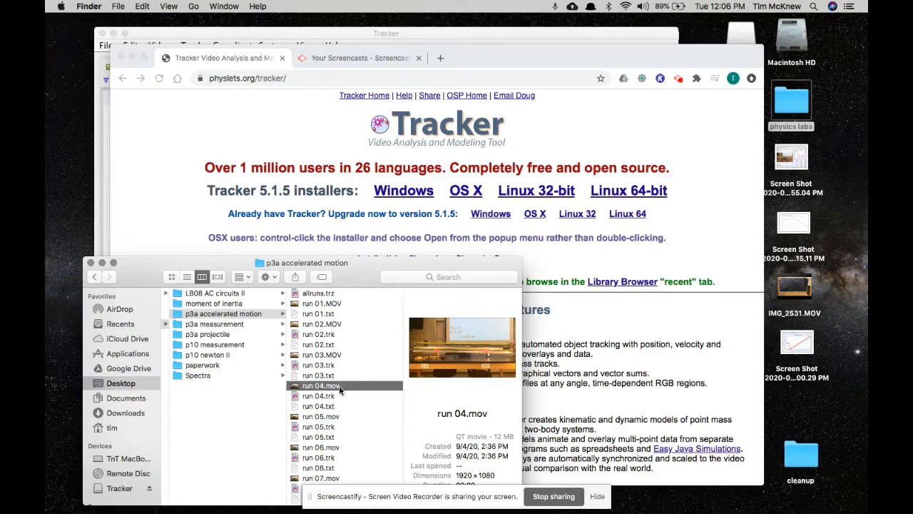
Preview the video run 04.mov in the p3a accelerated motion folder
key(space)
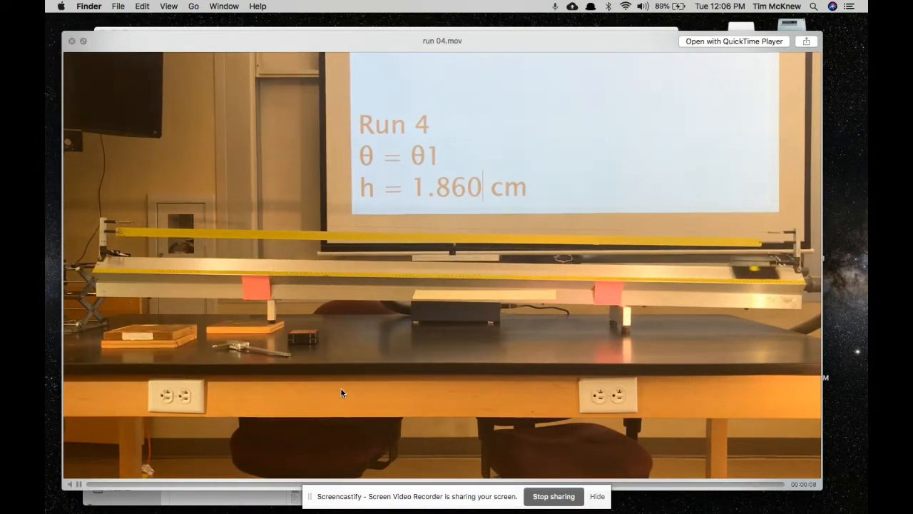
key(space)
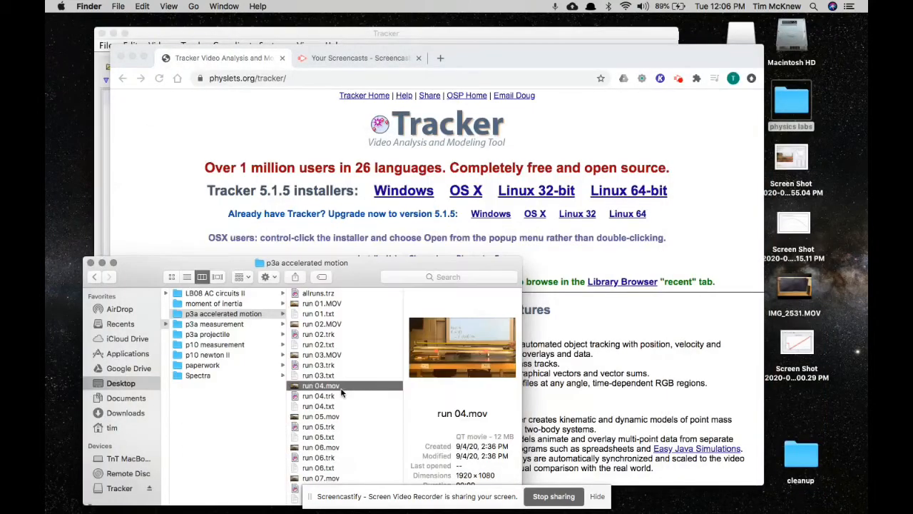
Look over the physlets.org/tracker web page for its address, the Tracker 5.1.5 installer links and the installation information
click(559, 268)
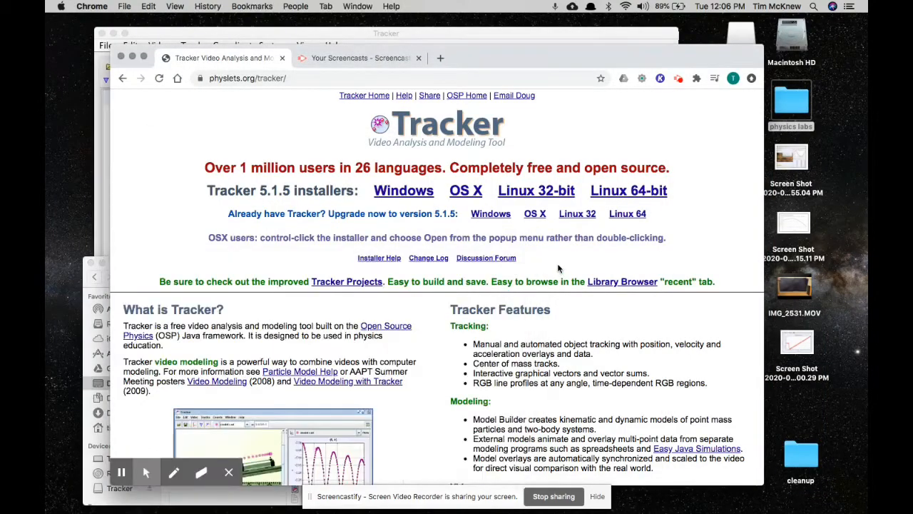
key(super+Tab)
key(super+Tab)
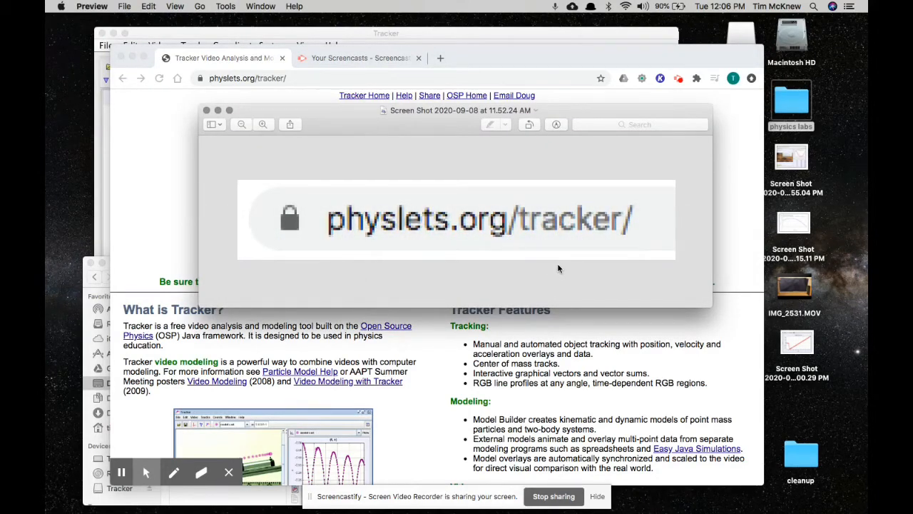
key(super+Tab)
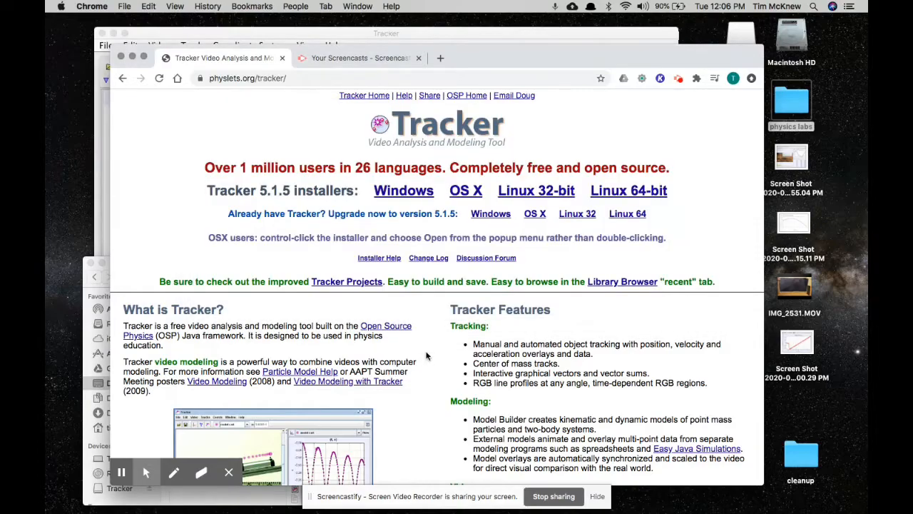
scroll(426, 355, down, 3)
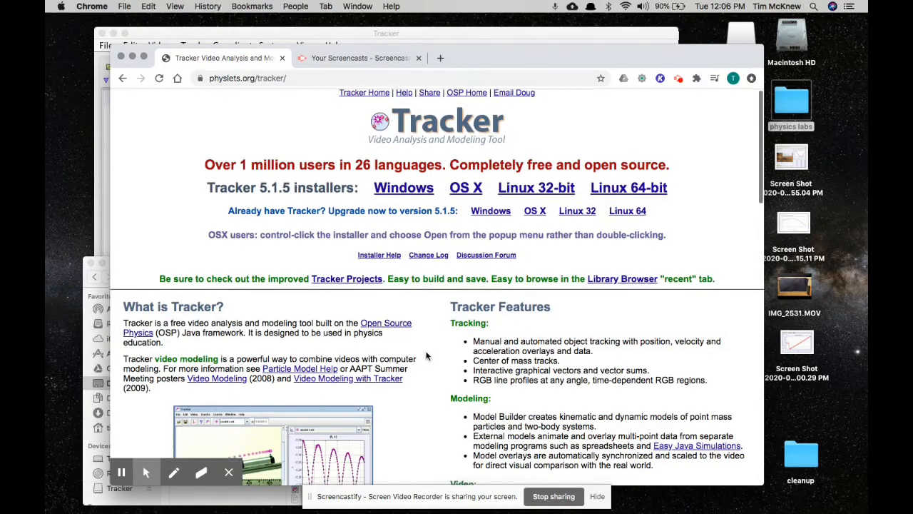
scroll(426, 356, down, 3)
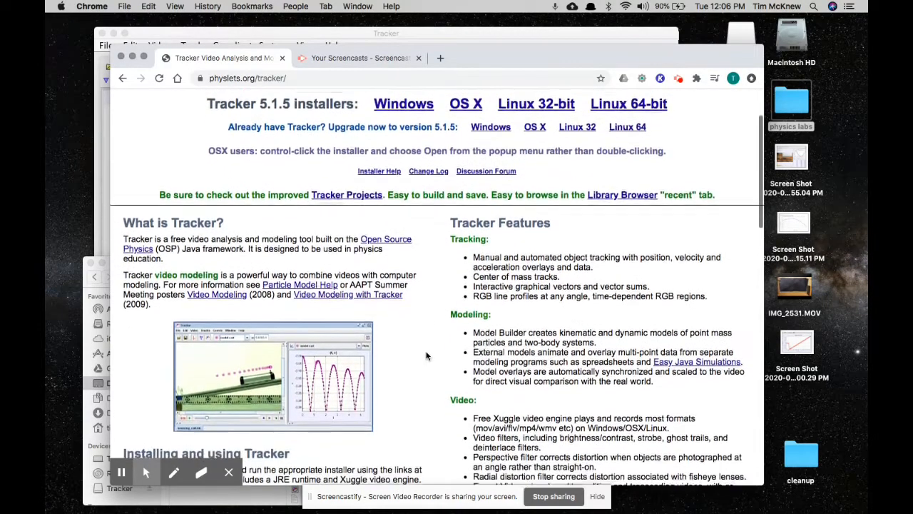
scroll(426, 355, down, 1)
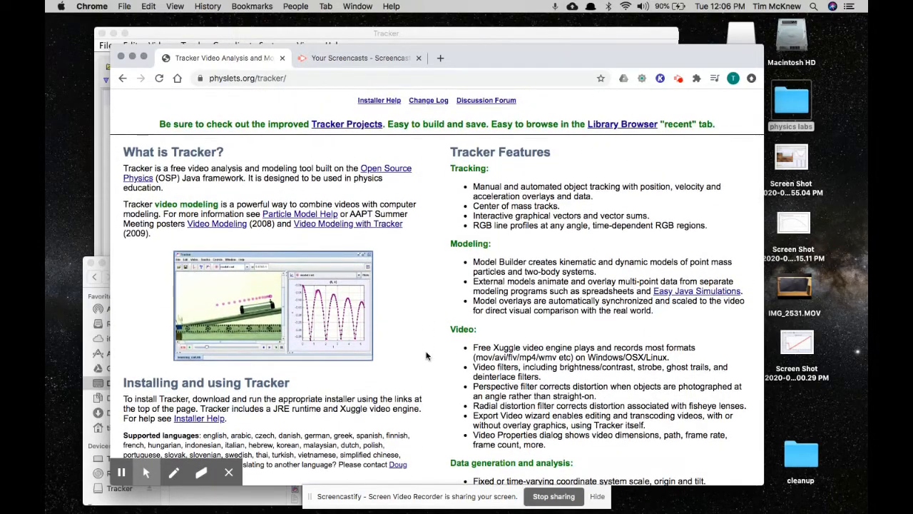
scroll(426, 356, up, 1)
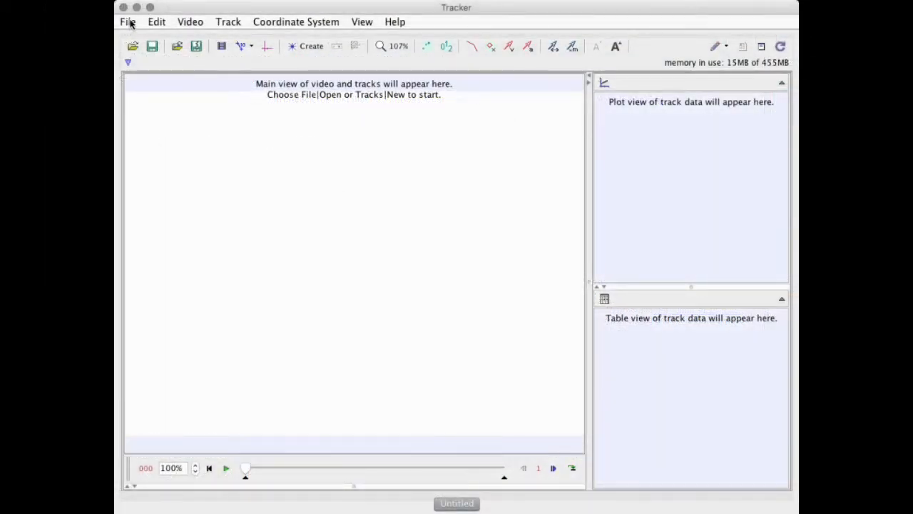
Switch to Tracker and open the video run 04.mov
click(129, 23)
click(145, 59)
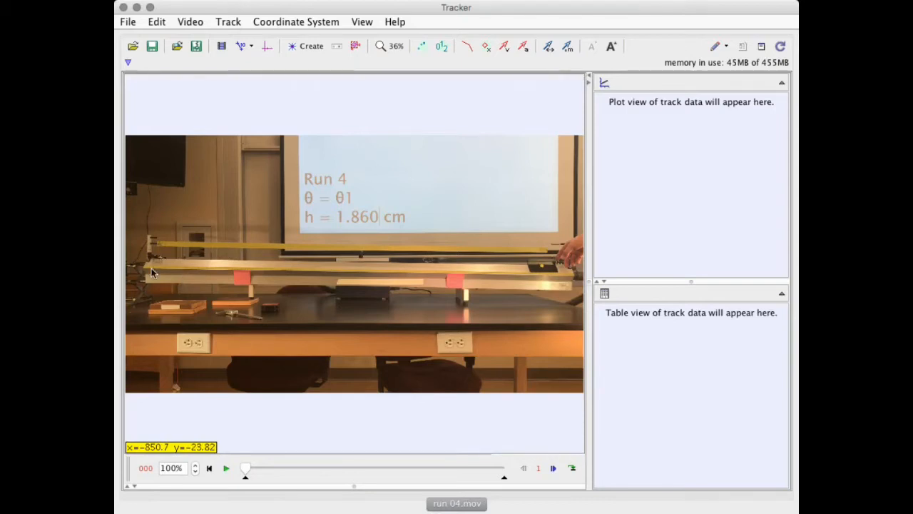
Show the coordinate axes and move their origin roughly onto the left end of the inclined track, about pixel 76, 555
scroll(151, 272, up, 5)
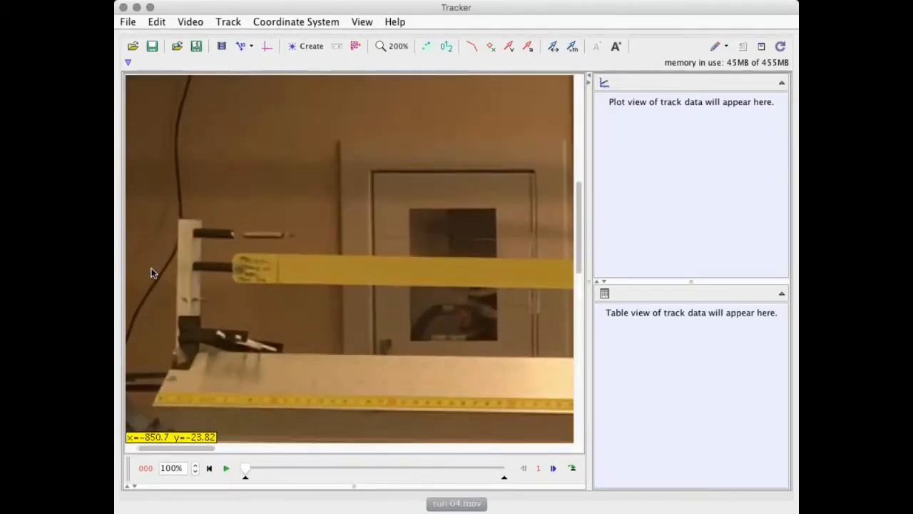
scroll(296, 316, down, 5)
scroll(296, 316, left, 3)
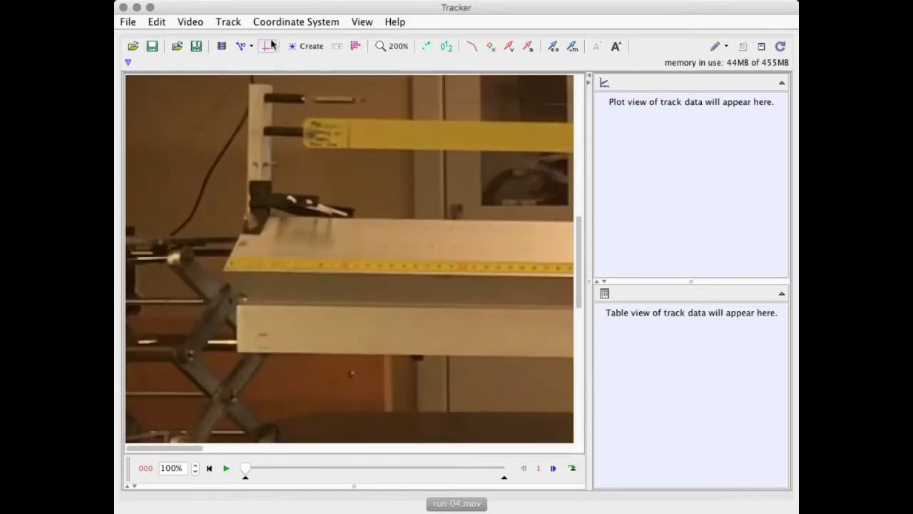
click(270, 45)
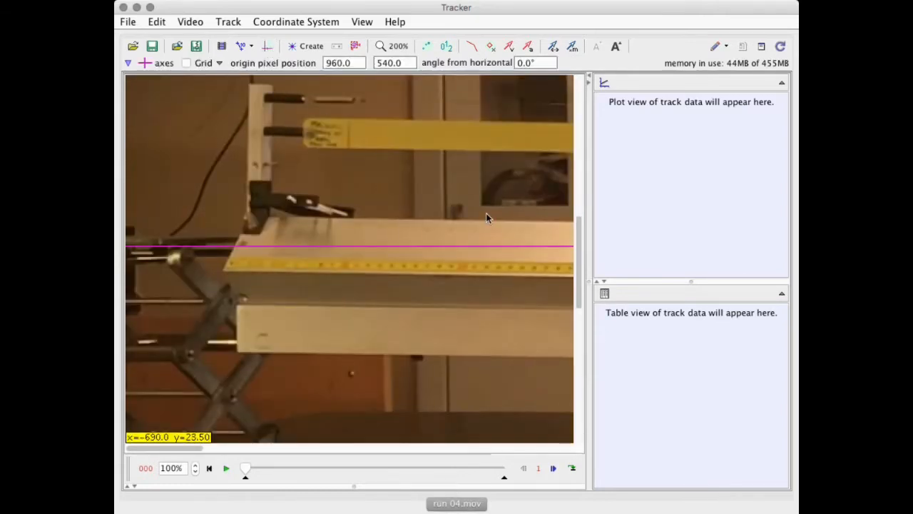
double_click(397, 47)
drag(355, 265, 143, 270)
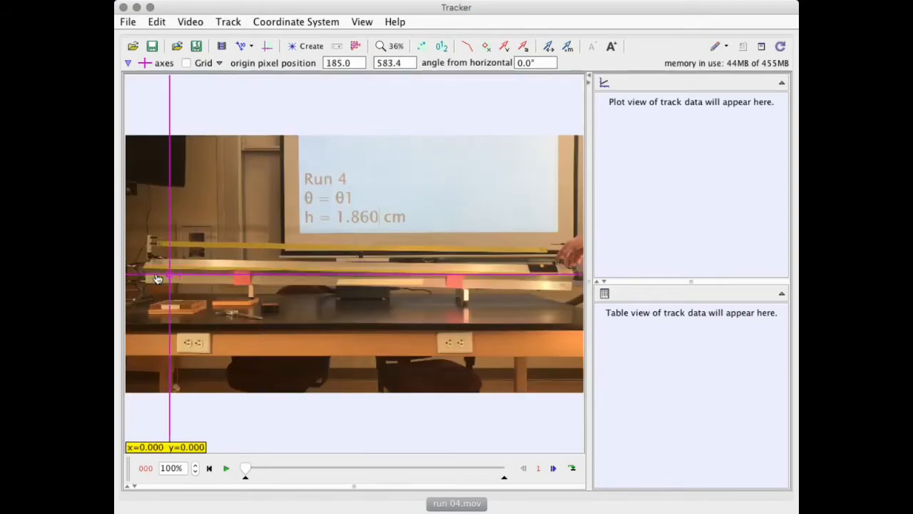
Place the axes origin precisely on the lower left corner of the track, at pixel position 72.58, 558.5
scroll(144, 269, up, 10)
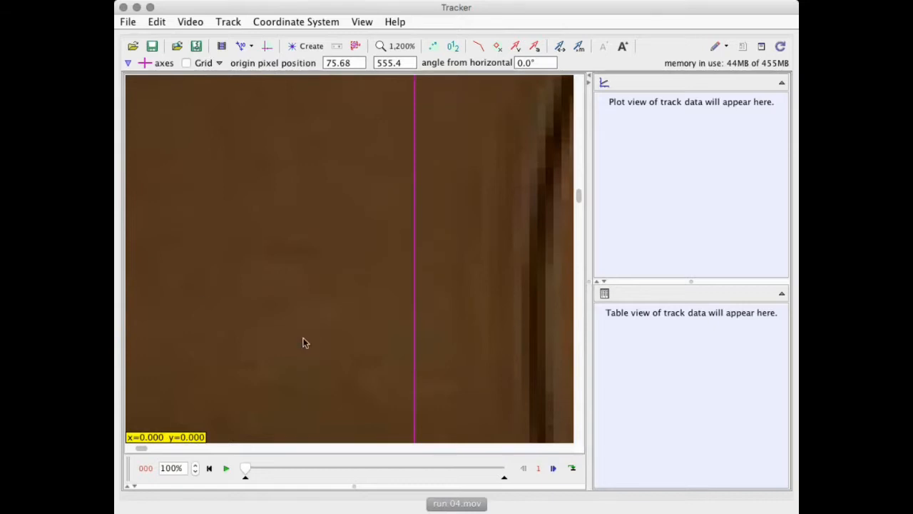
drag(304, 339, 267, 76)
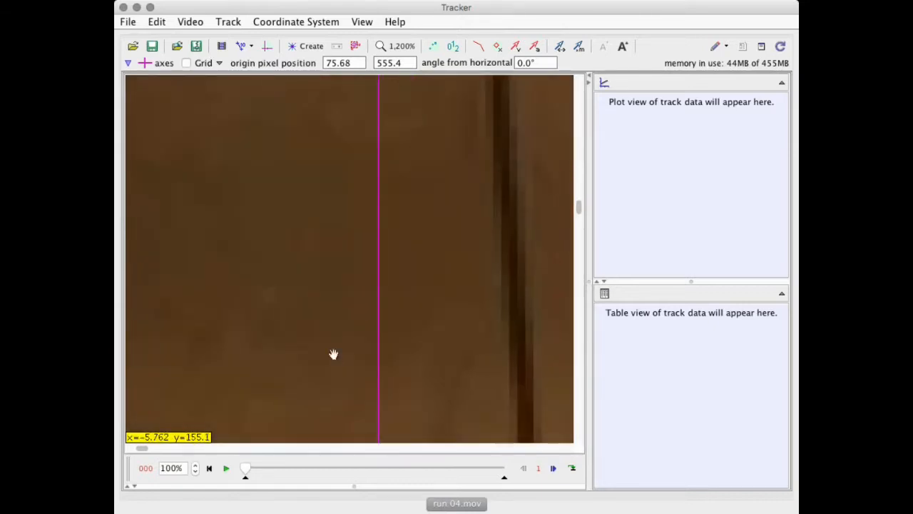
drag(334, 354, 301, 111)
drag(400, 316, 419, 84)
drag(435, 346, 399, 157)
drag(418, 299, 487, 95)
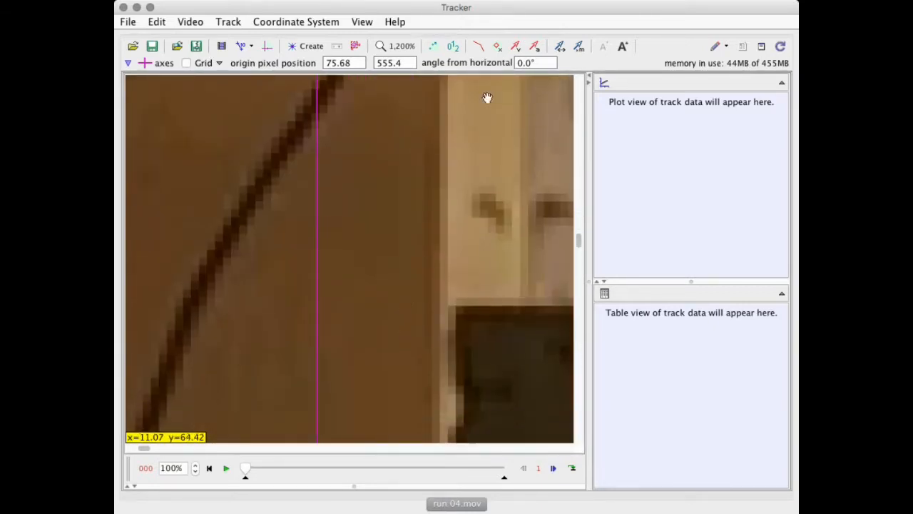
drag(436, 330, 437, 112)
drag(440, 390, 440, 299)
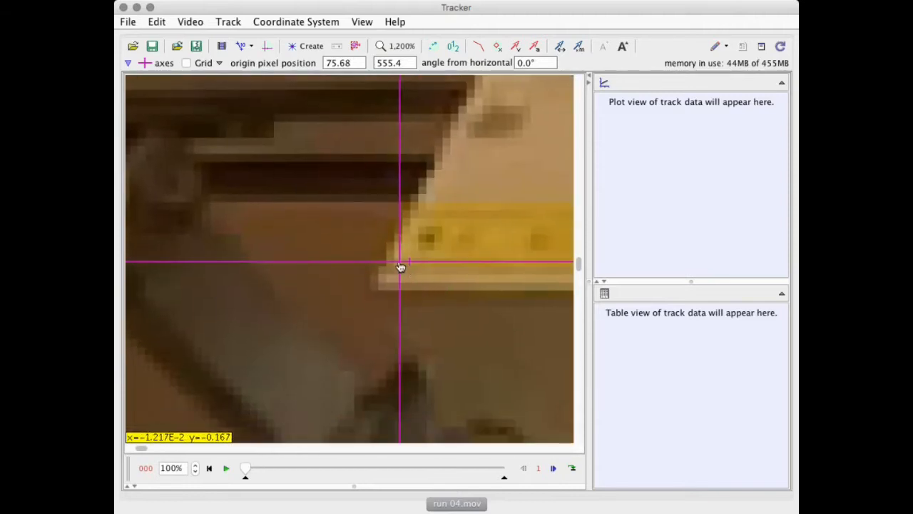
drag(401, 267, 375, 286)
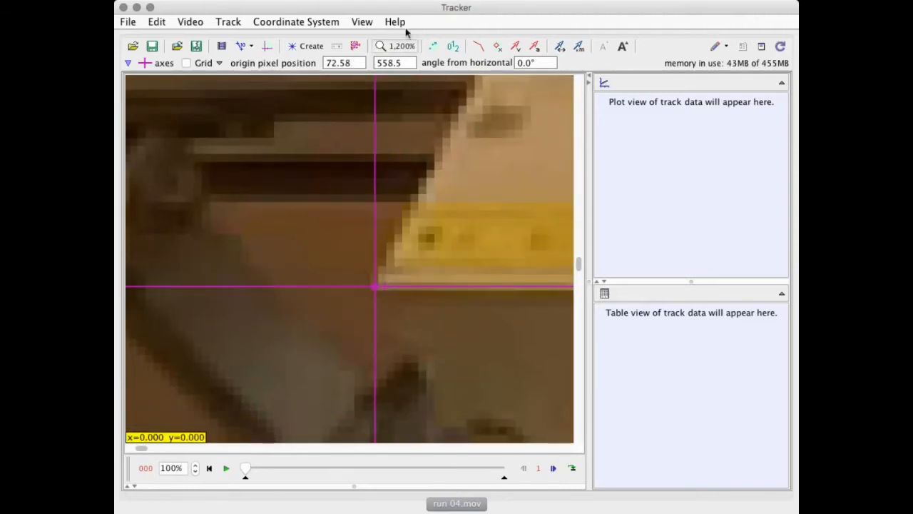
Rotate the x-axis to about -0.9° from horizontal so it follows the track's lower edge
scroll(406, 144, down, 1)
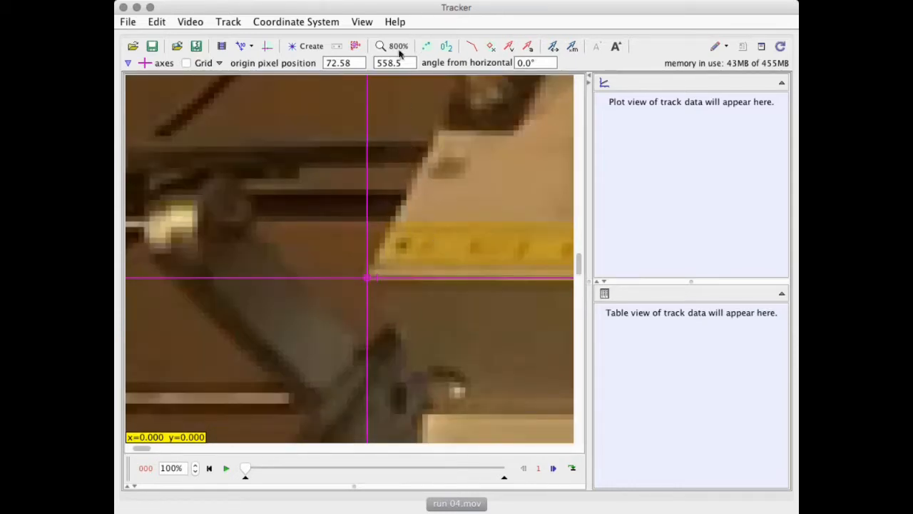
scroll(403, 119, down, 3)
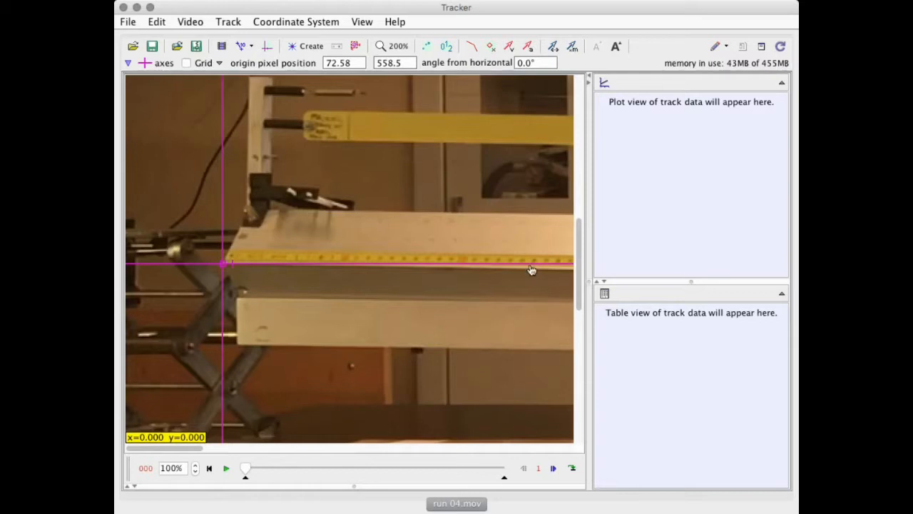
drag(531, 269, 530, 271)
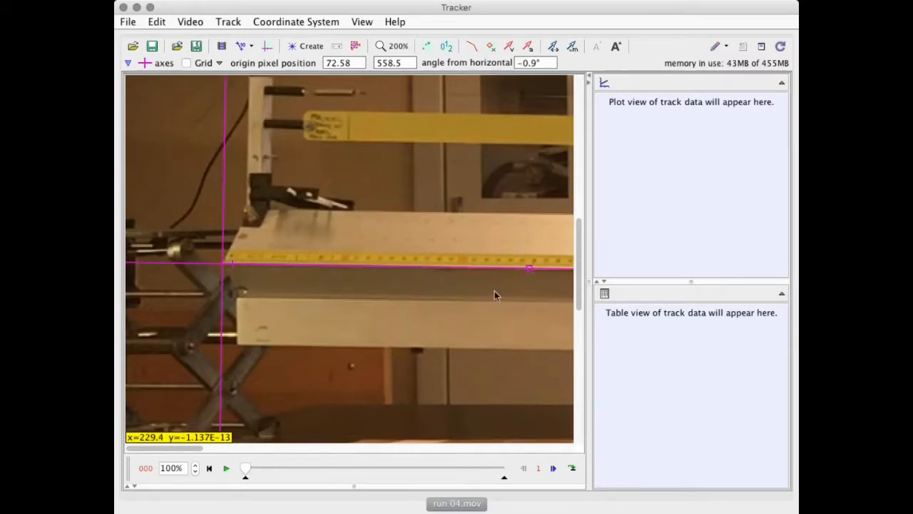
click(397, 61)
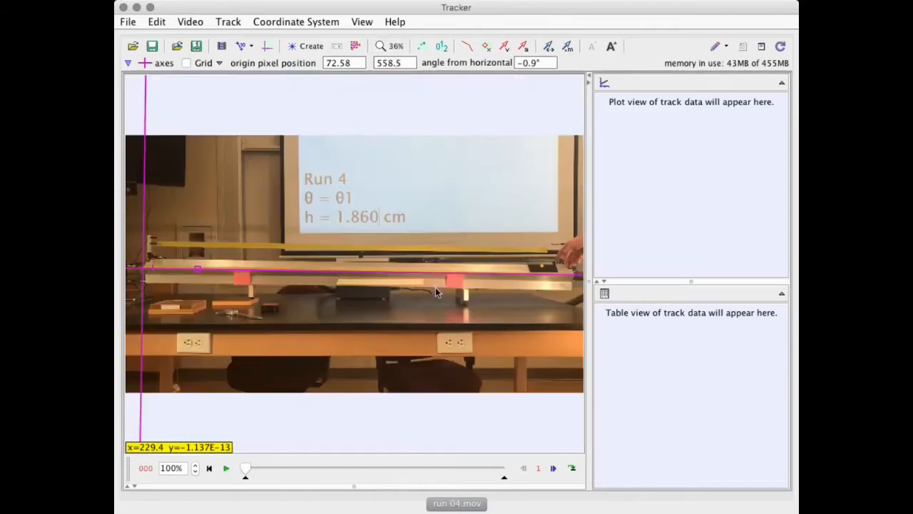
Fine-tune the x-axis tilt against the track's lower edge farther from the origin, keeping it at about -0.9°
scroll(553, 278, up, 3)
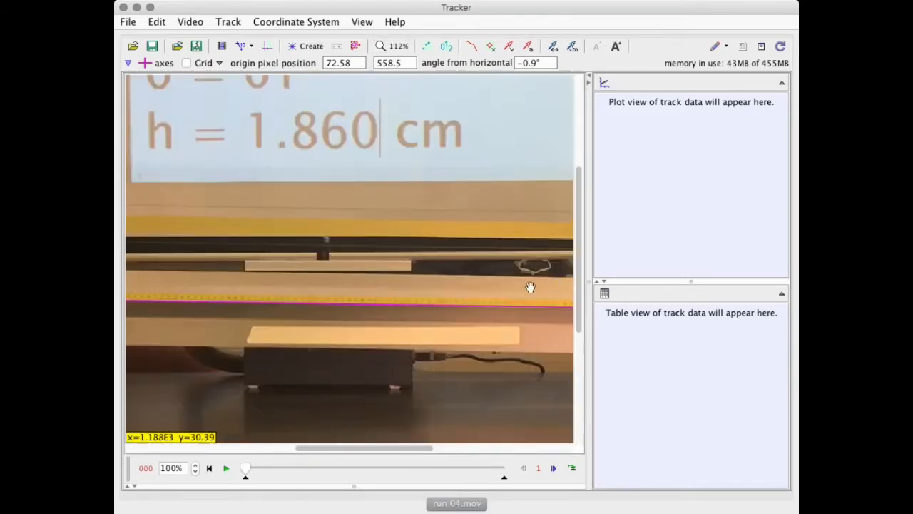
scroll(528, 284, up, 3)
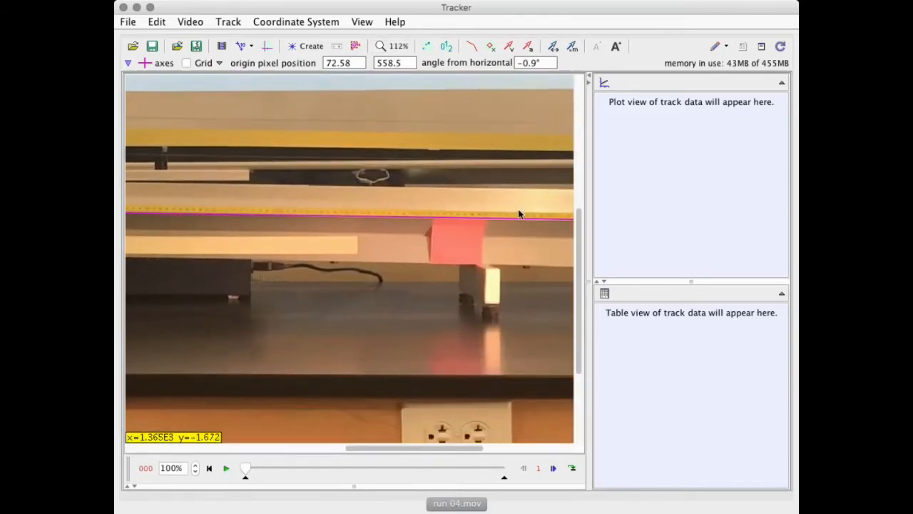
scroll(526, 210, up, 16)
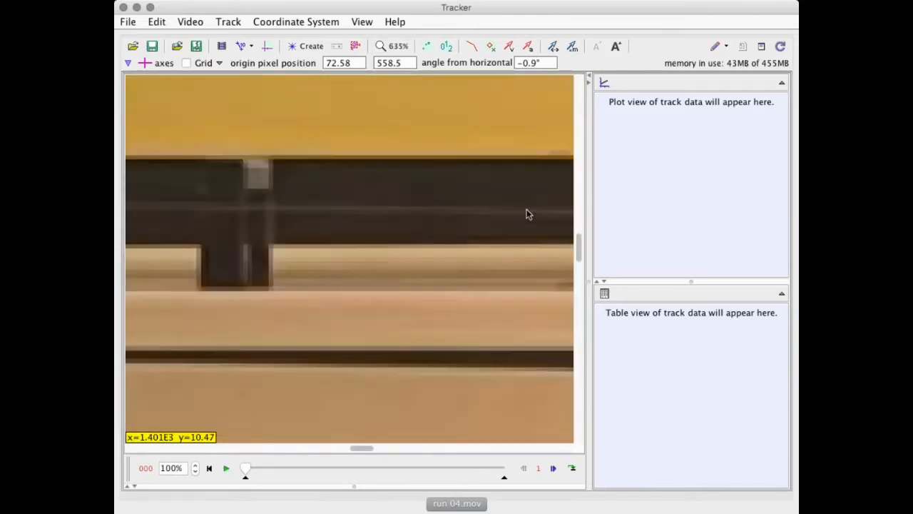
drag(510, 312, 413, 89)
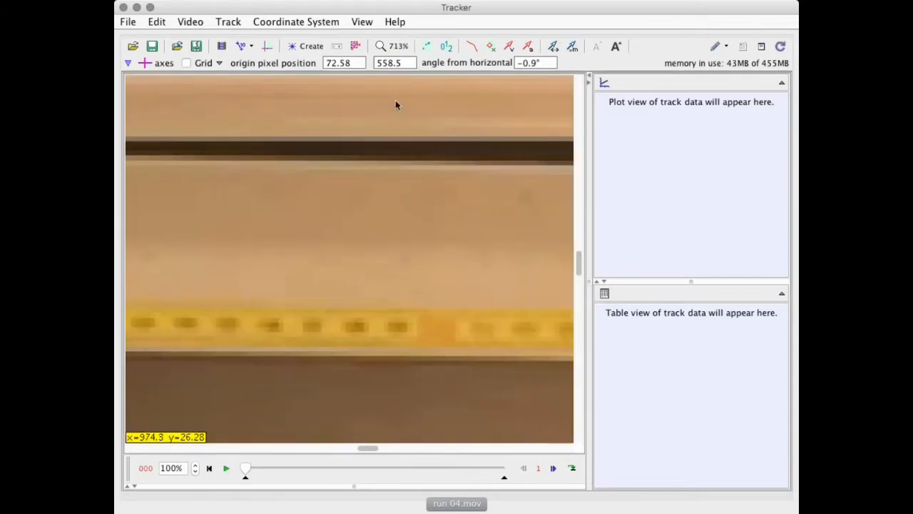
scroll(401, 152, up, 1)
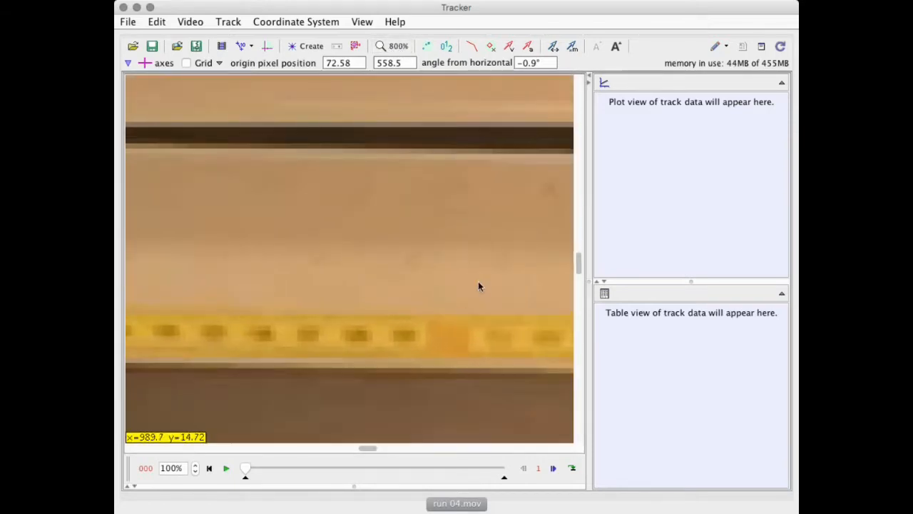
double_click(396, 51)
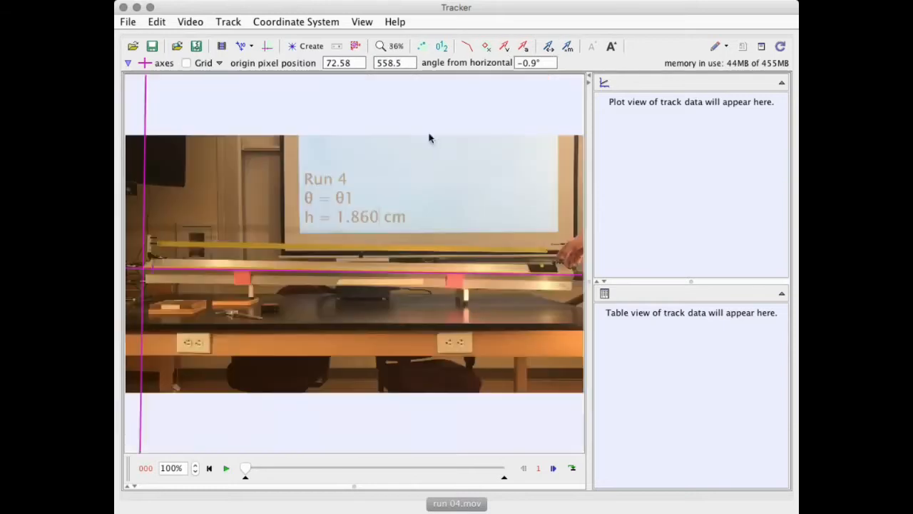
scroll(518, 271, up, 15)
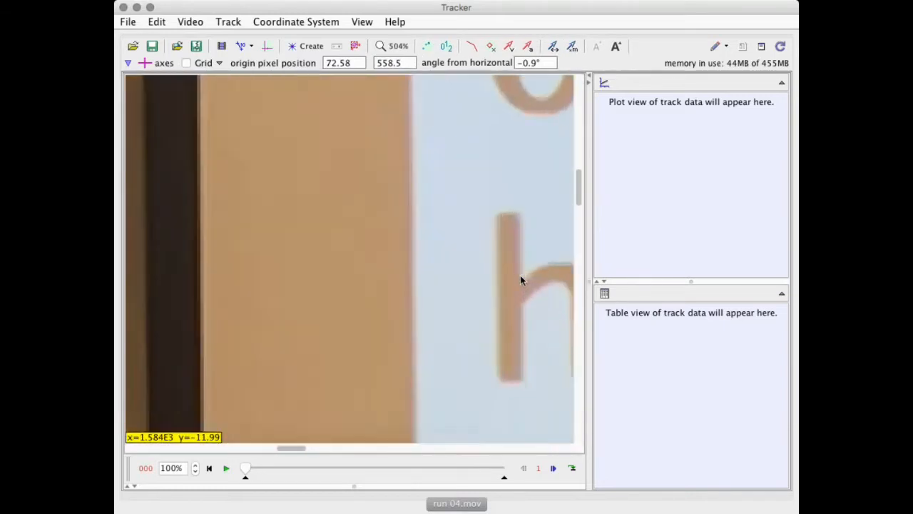
drag(493, 279, 582, 28)
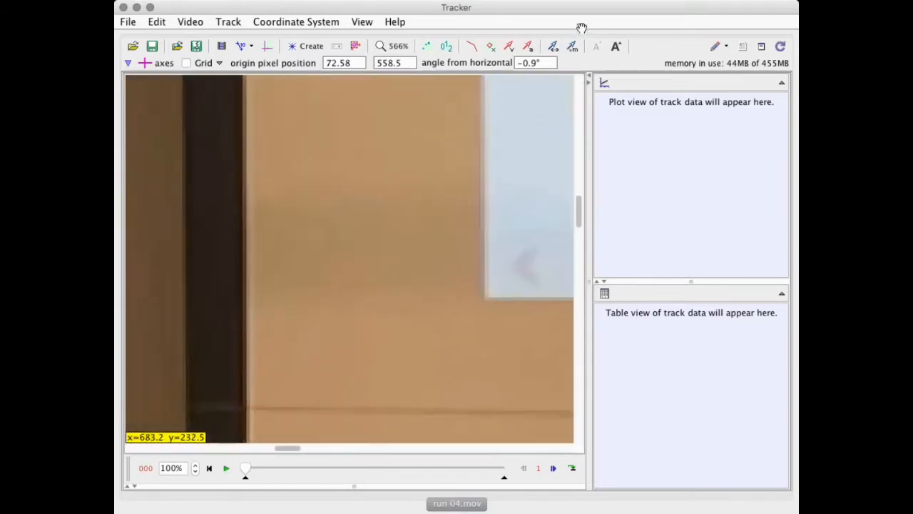
double_click(395, 46)
scroll(502, 278, up, 8)
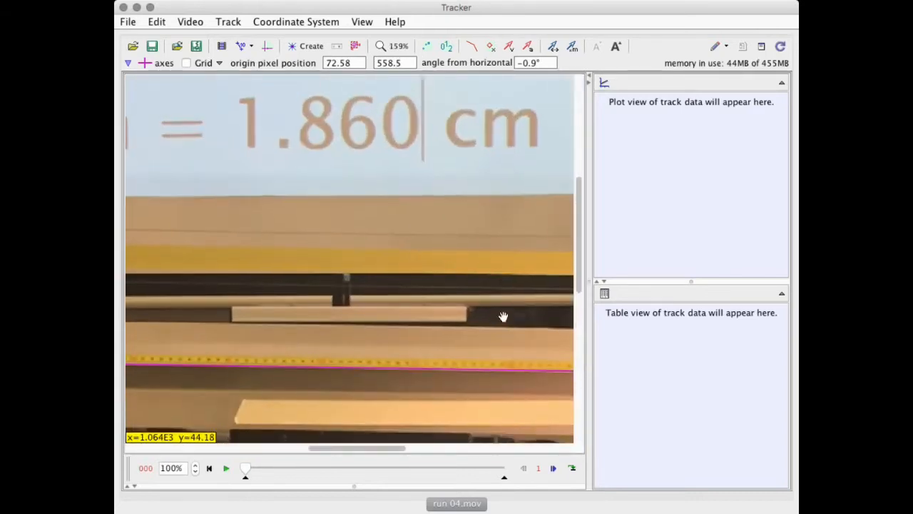
drag(502, 316, 418, 224)
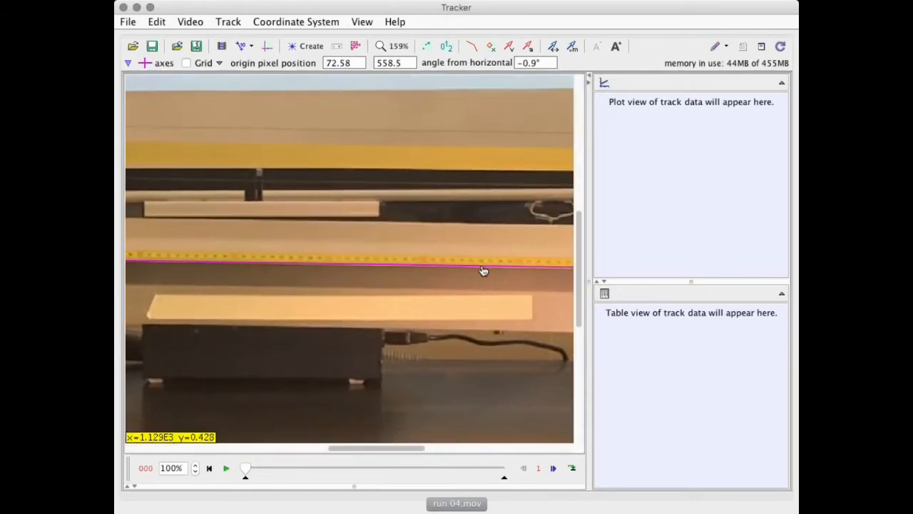
drag(483, 270, 483, 271)
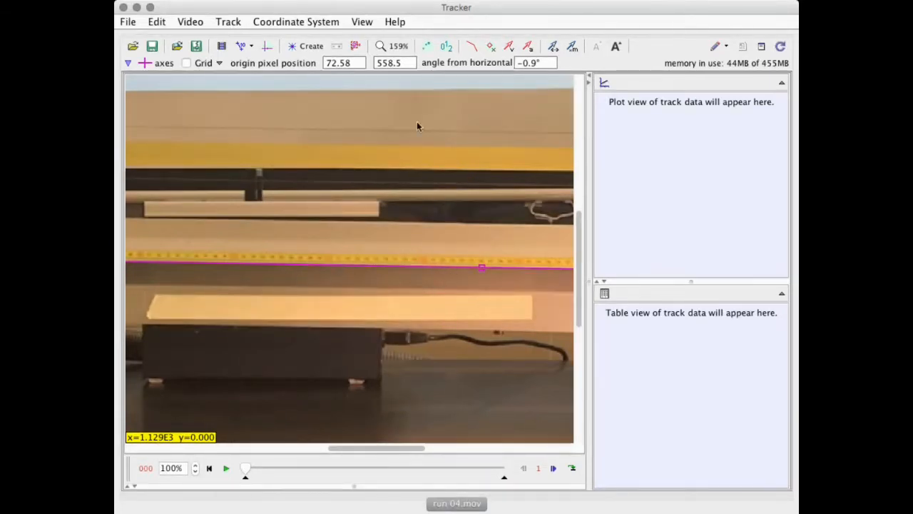
click(397, 47)
click(400, 59)
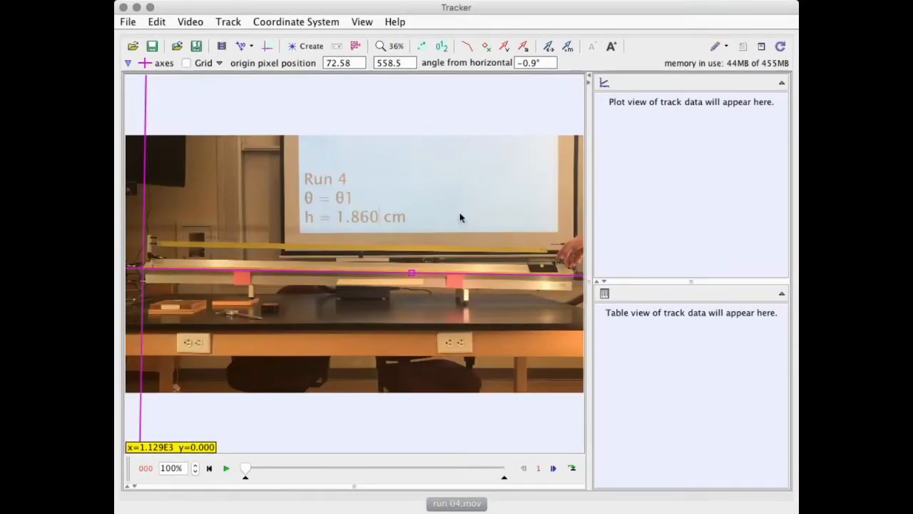
Toggle the visibility of the coordinate axes and leave them hidden
click(266, 47)
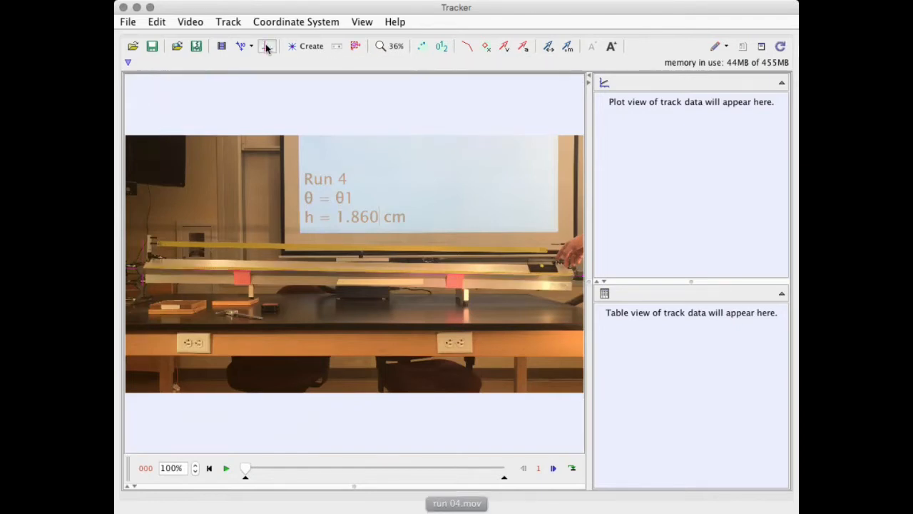
click(267, 47)
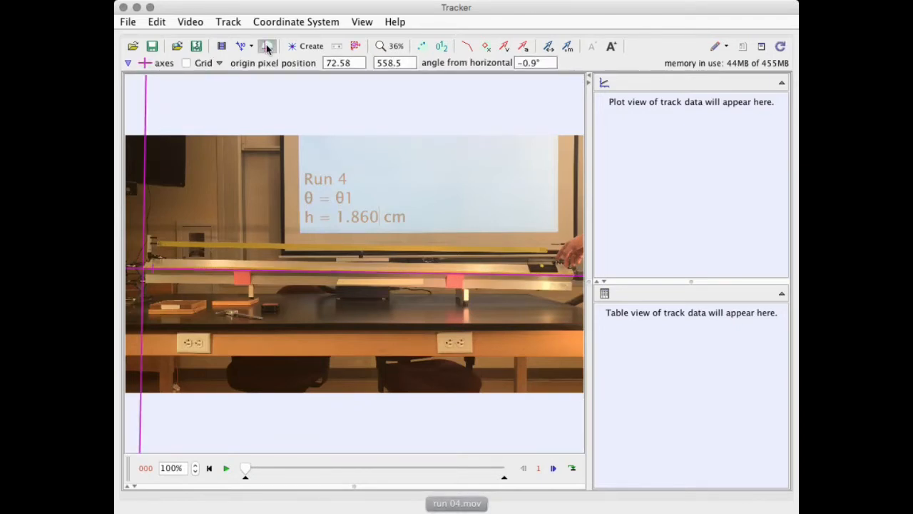
click(268, 47)
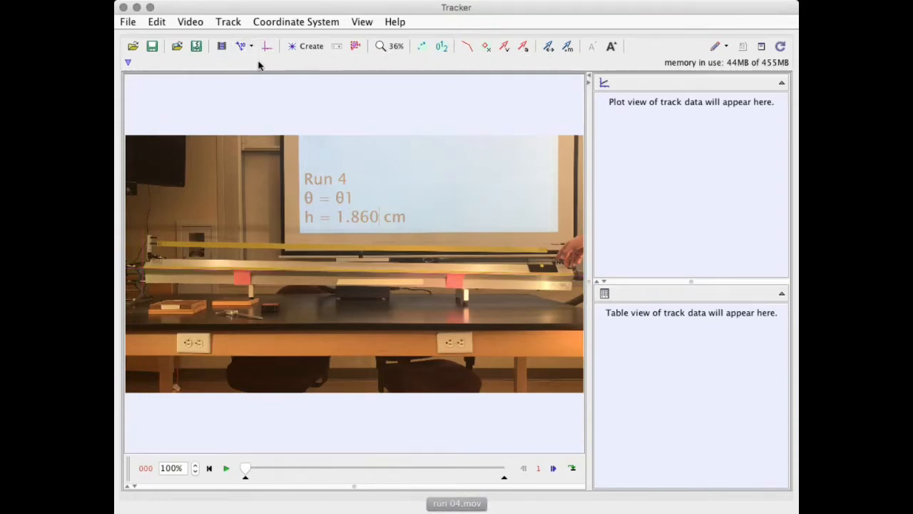
Create a calibration stick and mark its first end at the upper right corner of the left pink marker on the track
click(310, 67)
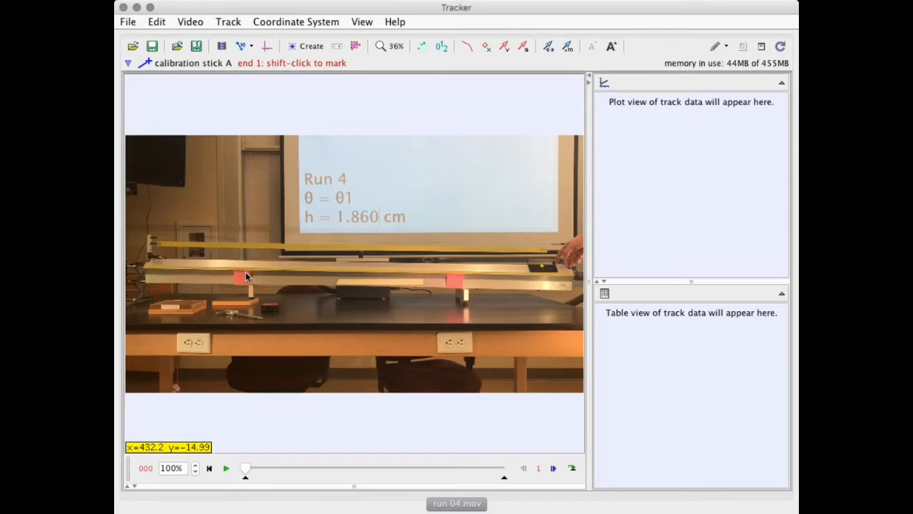
scroll(246, 275, up, 10)
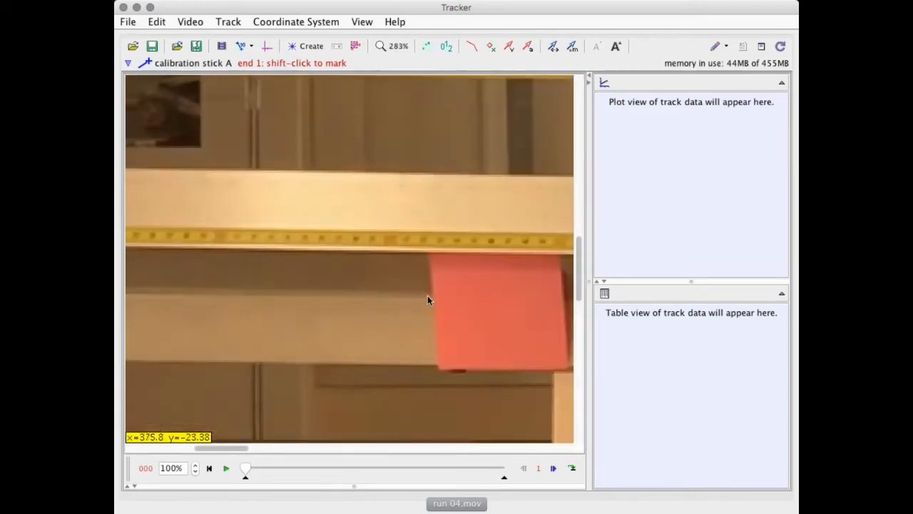
scroll(428, 300, right, 5)
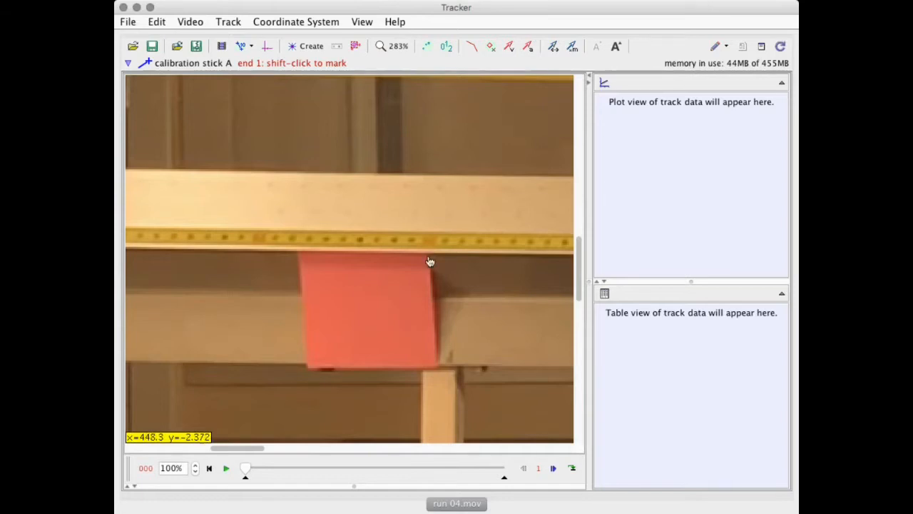
shift+click(427, 255)
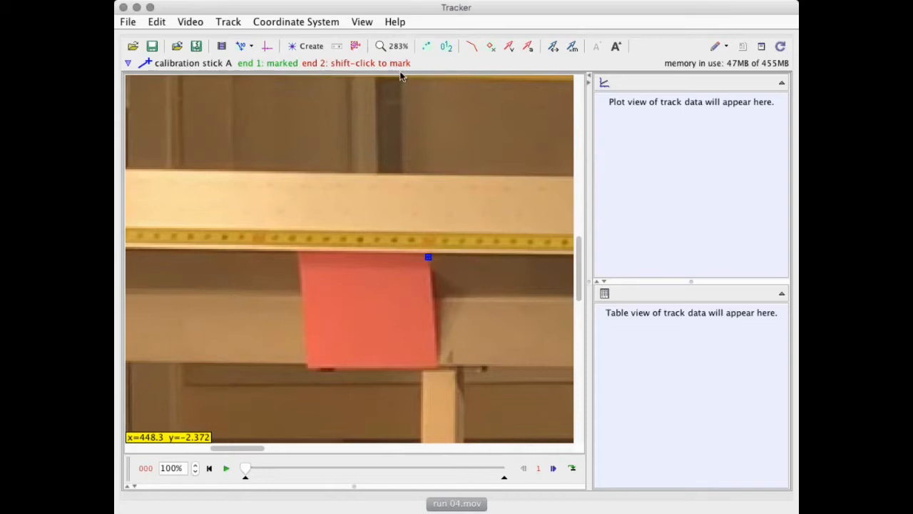
Mark the calibration stick's second end at the upper right corner of the right pink marker and hide the finished stick
double_click(393, 51)
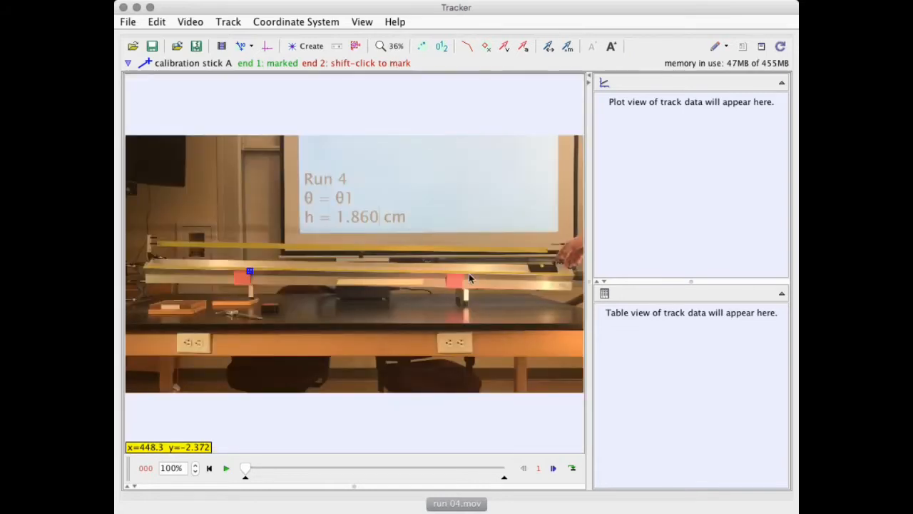
scroll(468, 274, up, 12)
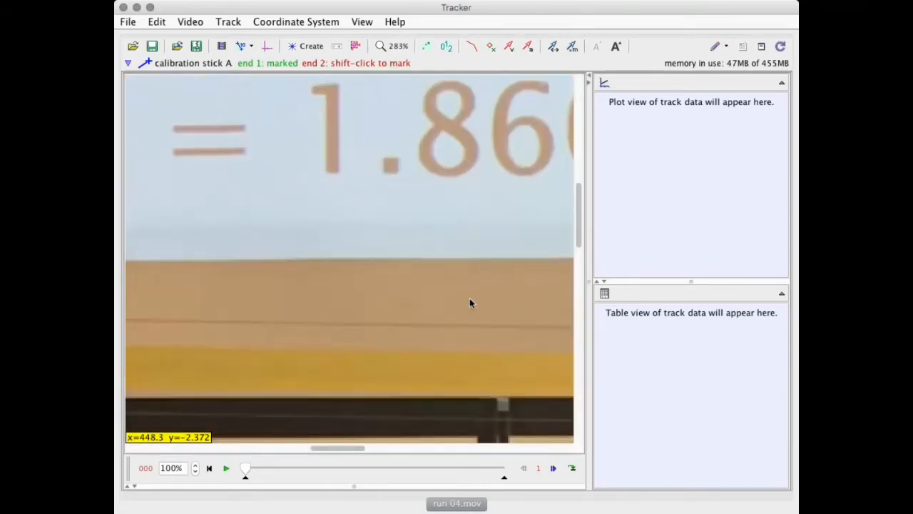
drag(474, 354, 283, 57)
drag(462, 313, 67, 216)
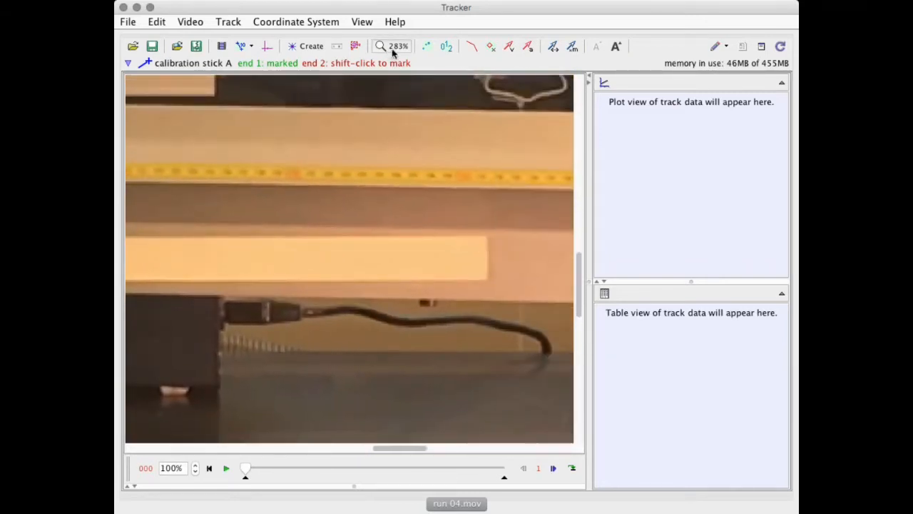
click(391, 145)
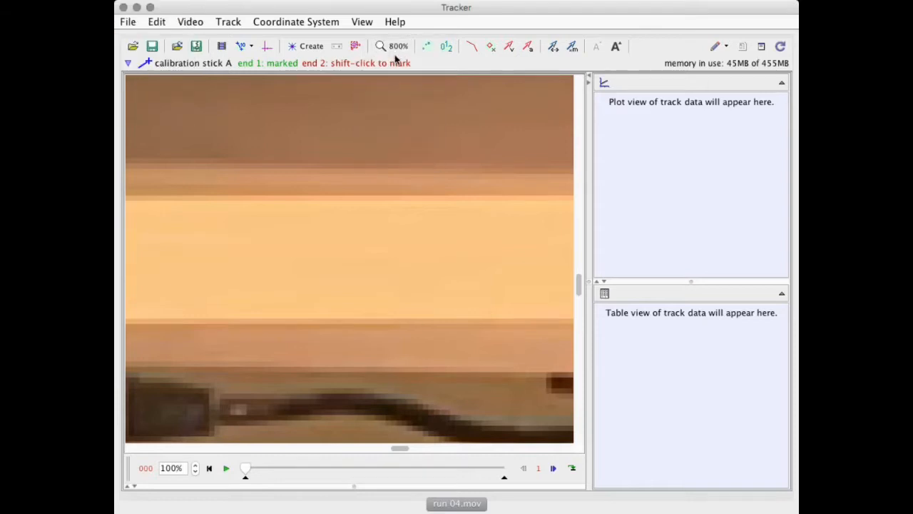
double_click(395, 54)
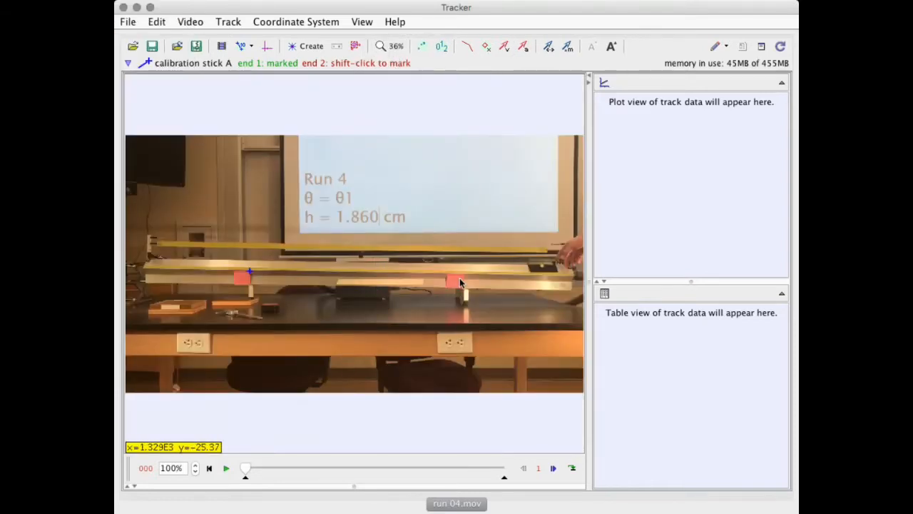
scroll(460, 279, up, 15)
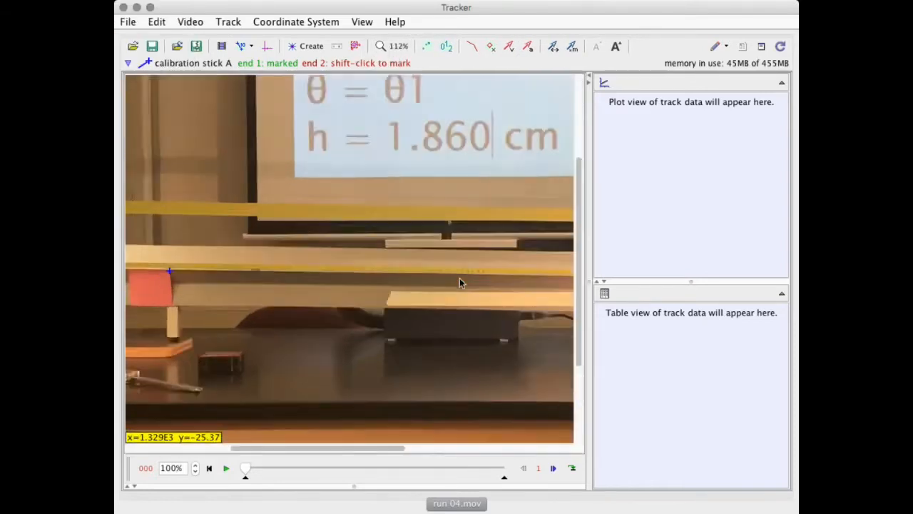
drag(490, 291, 169, 271)
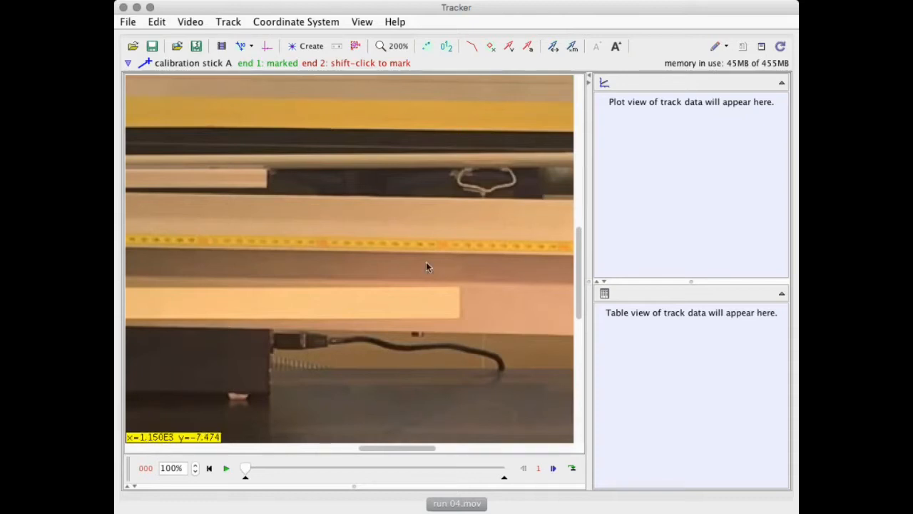
drag(492, 289, 149, 269)
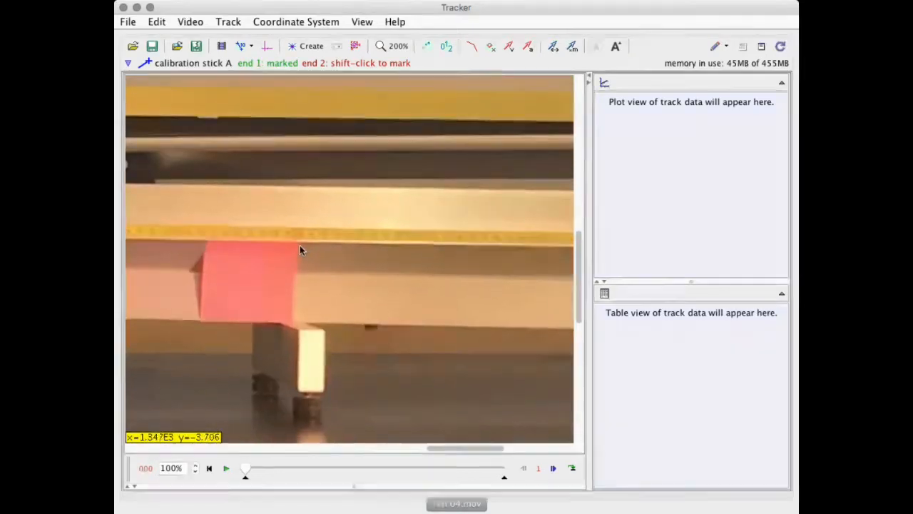
scroll(300, 250, up, 2)
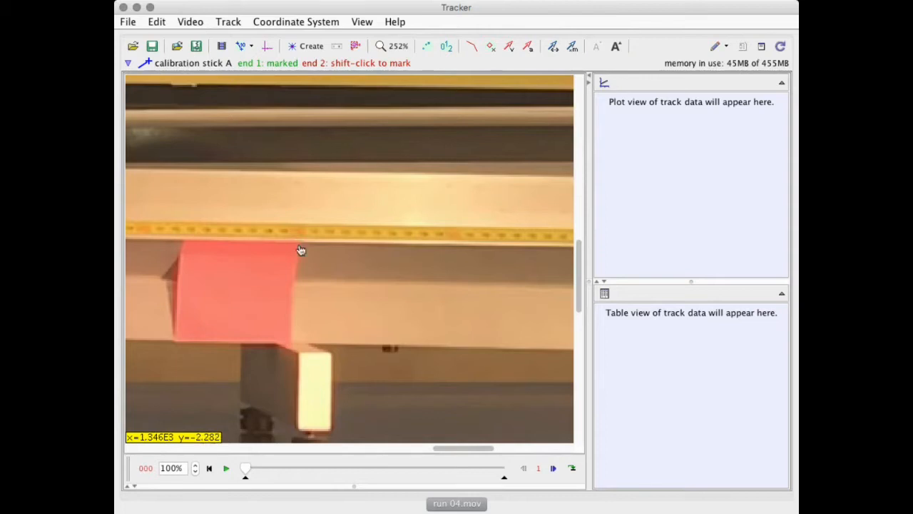
shift+click(300, 245)
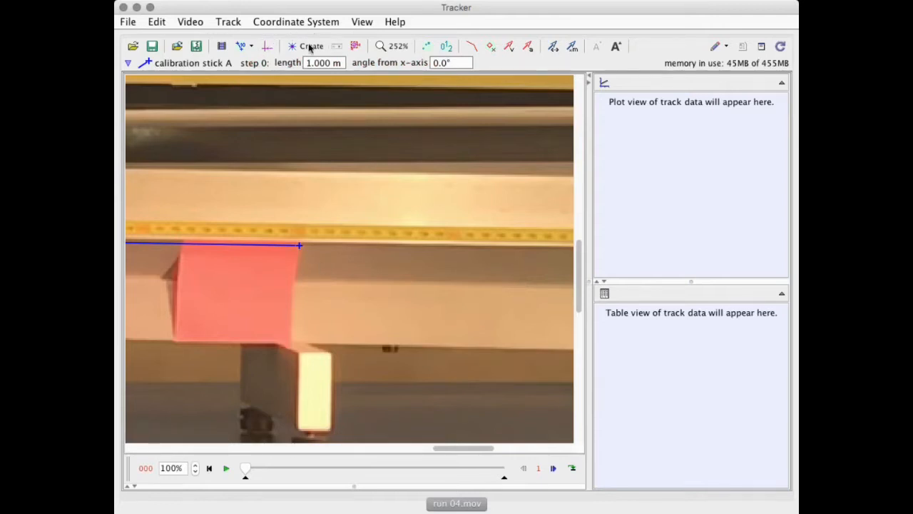
double_click(391, 48)
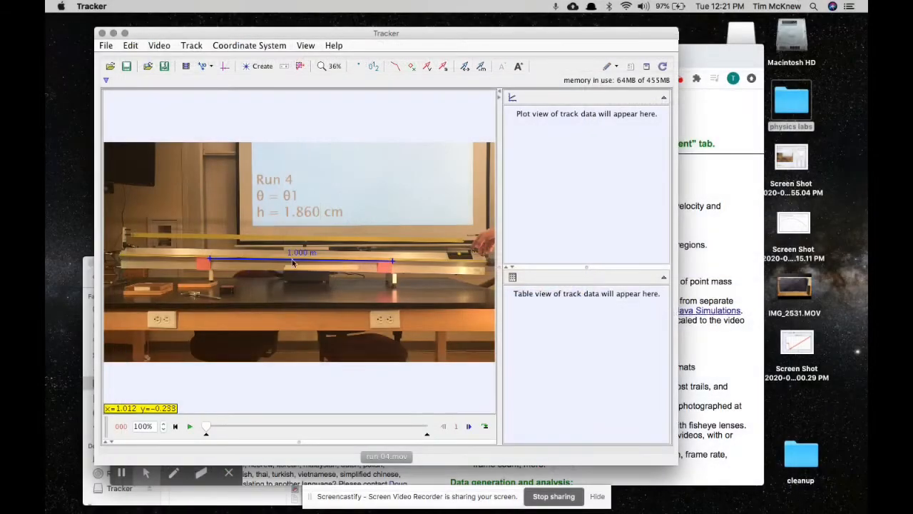
click(202, 66)
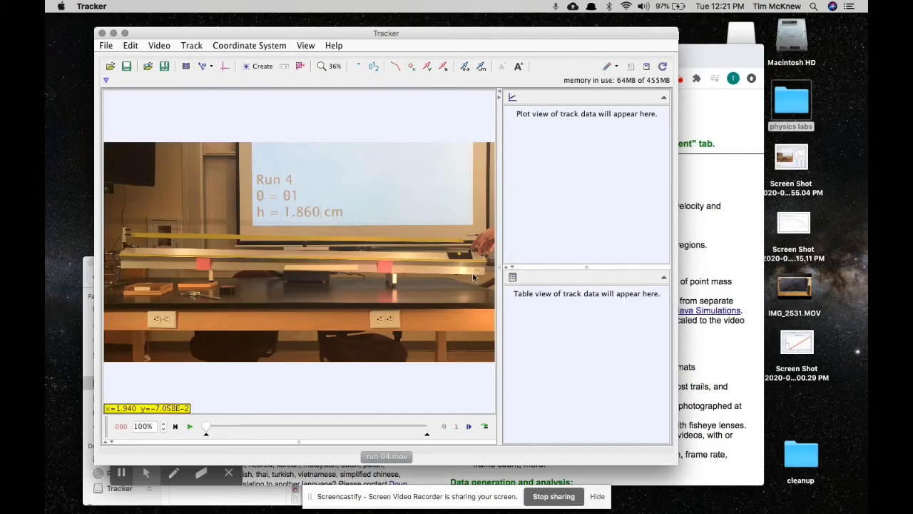
Create a point mass track for the glider held at the raised end of the track
scroll(465, 265, up, 5)
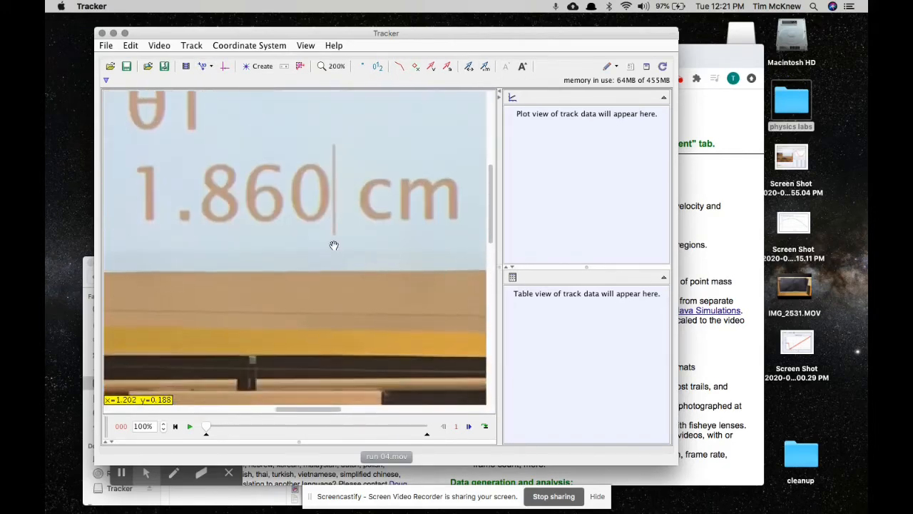
scroll(333, 244, right, 5)
scroll(332, 245, down, 2)
drag(397, 279, 195, 194)
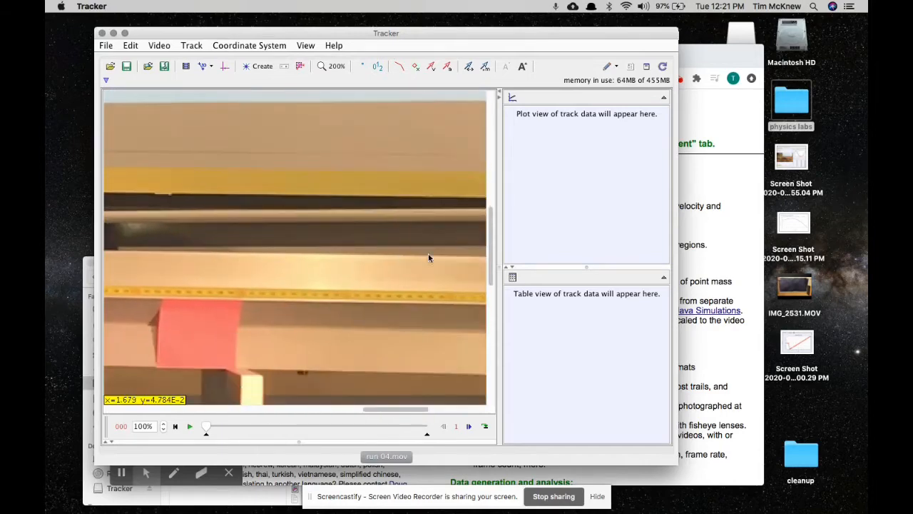
drag(430, 256, 99, 226)
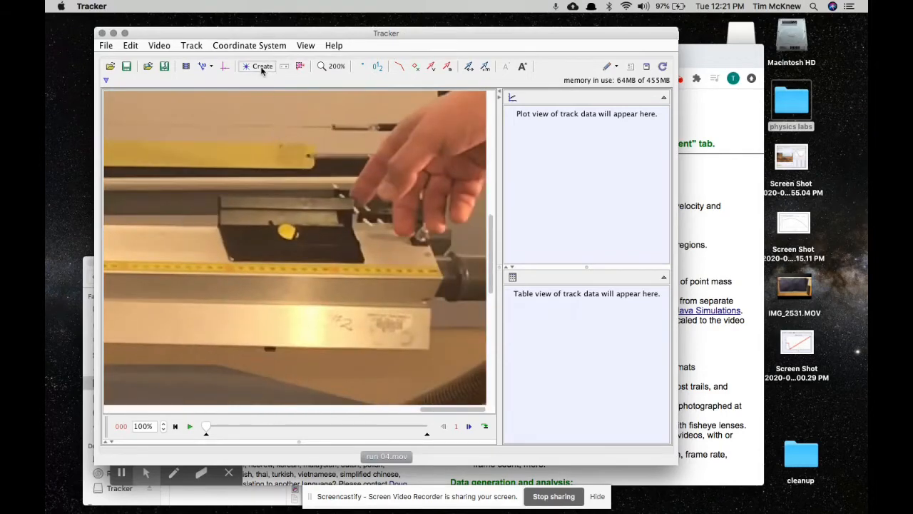
click(262, 66)
click(269, 80)
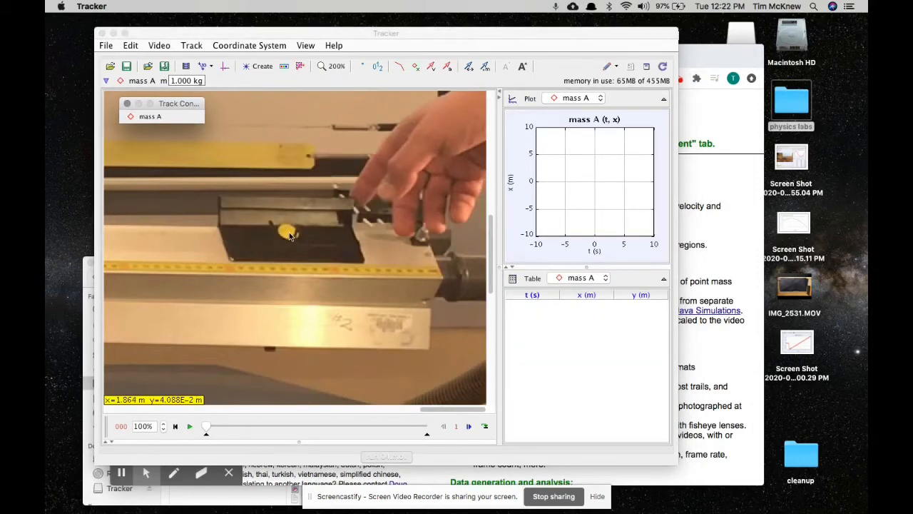
Set an Autotracker key frame for mass A on the glider's yellow dot and enlarge the template to include the dark area around it
click(300, 65)
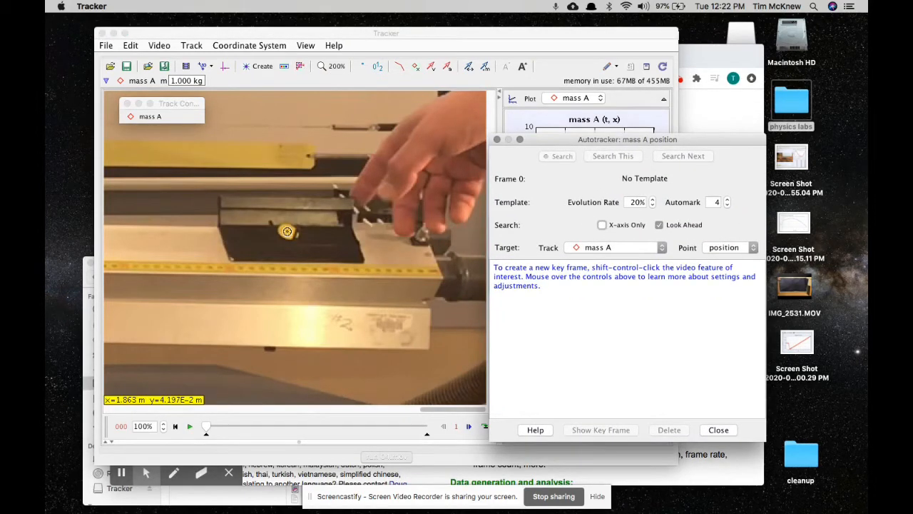
ctrl+shift+click(287, 231)
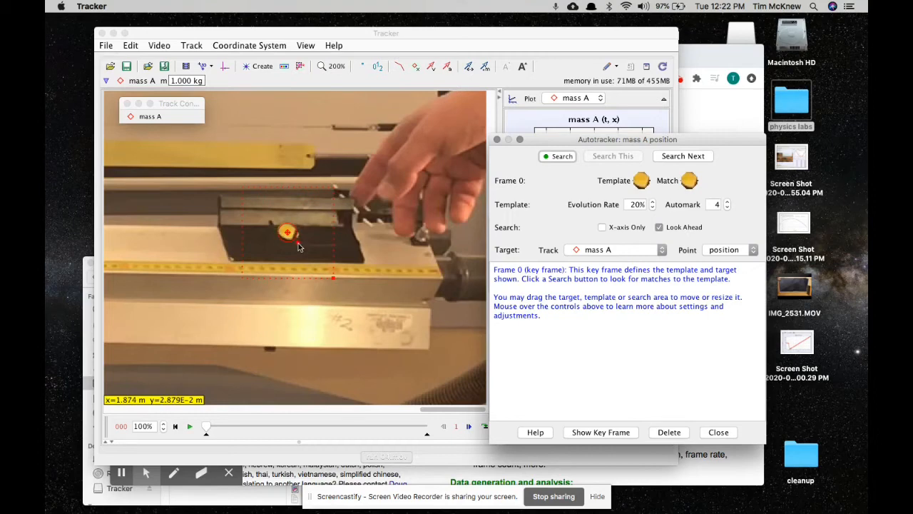
click(299, 246)
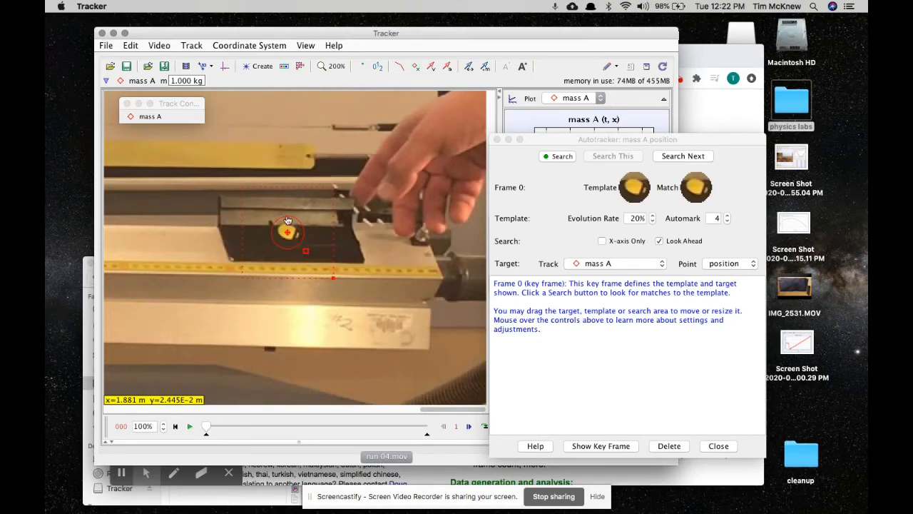
mouse_move(639, 185)
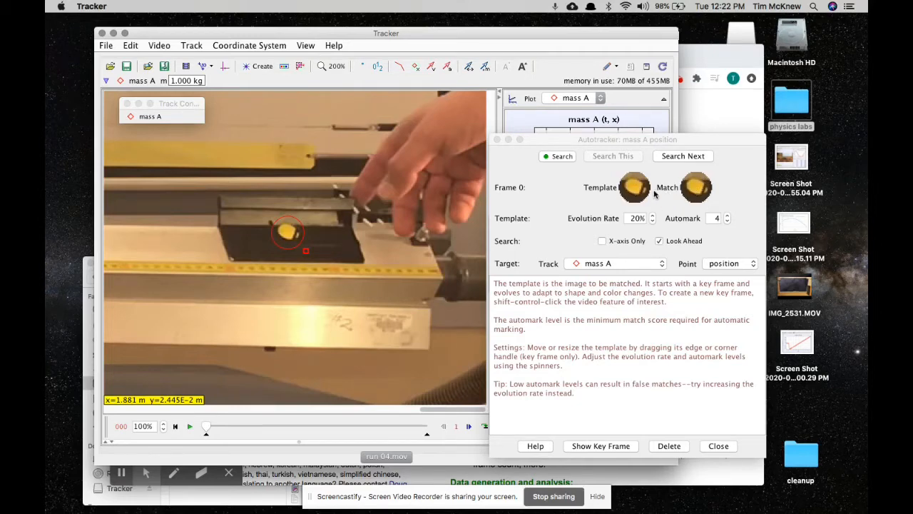
Autotrack the yellow dot one frame at a time from frame 0 through frame 9
click(678, 159)
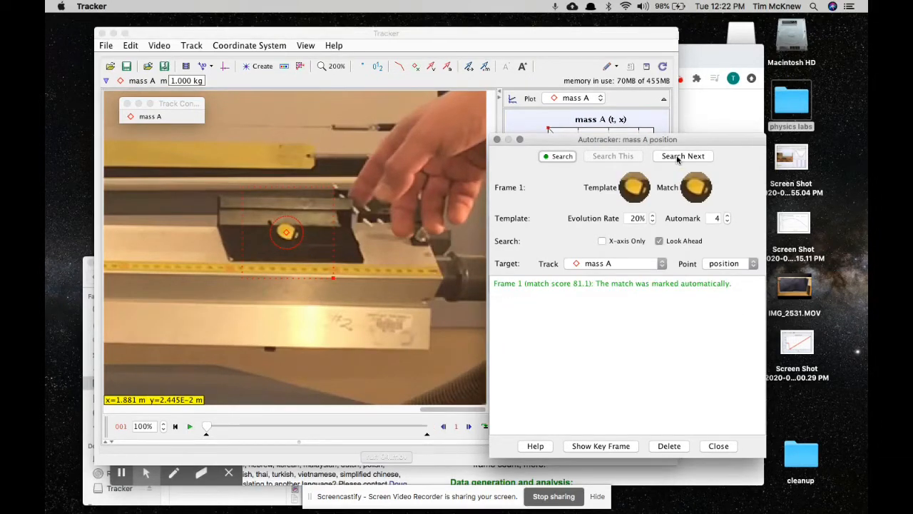
click(677, 155)
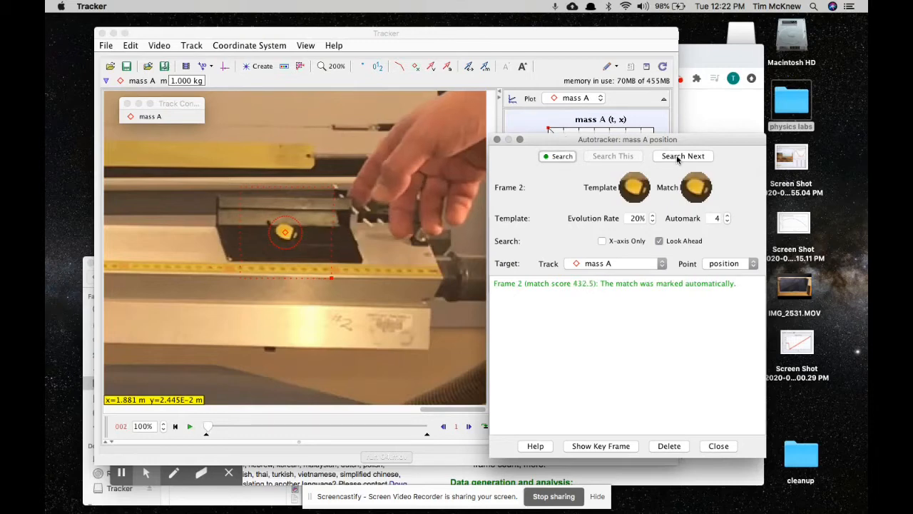
click(676, 155)
click(676, 155)
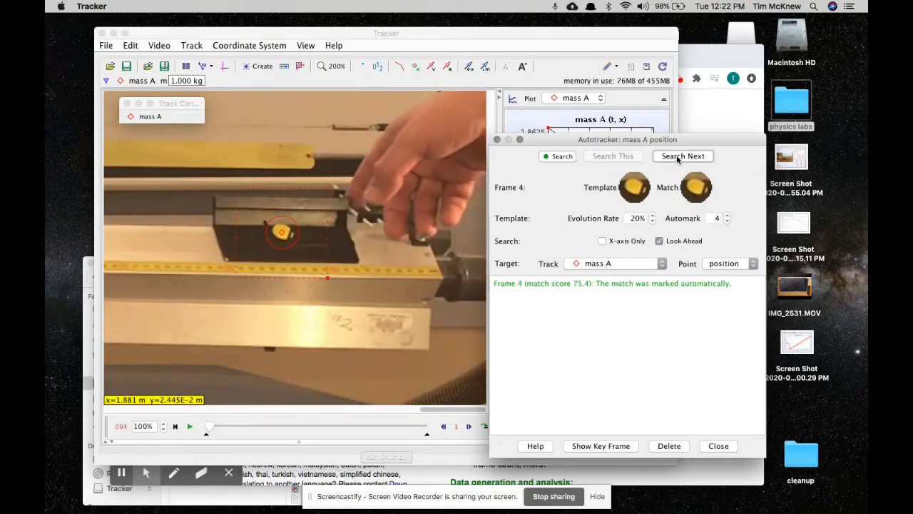
click(676, 155)
click(676, 155)
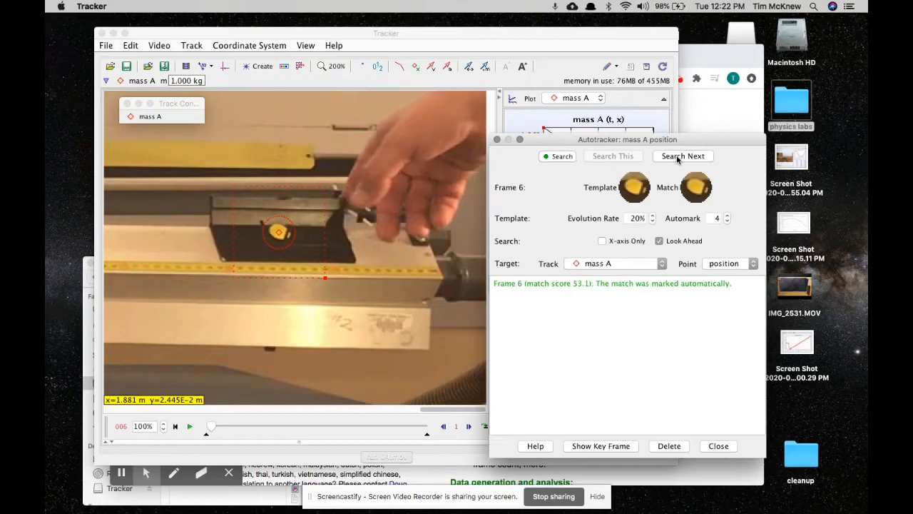
click(676, 155)
click(676, 156)
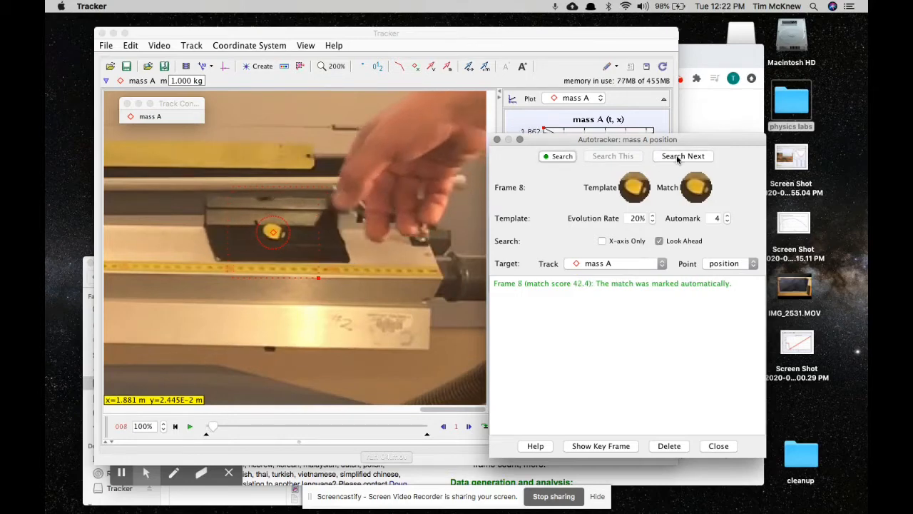
click(677, 157)
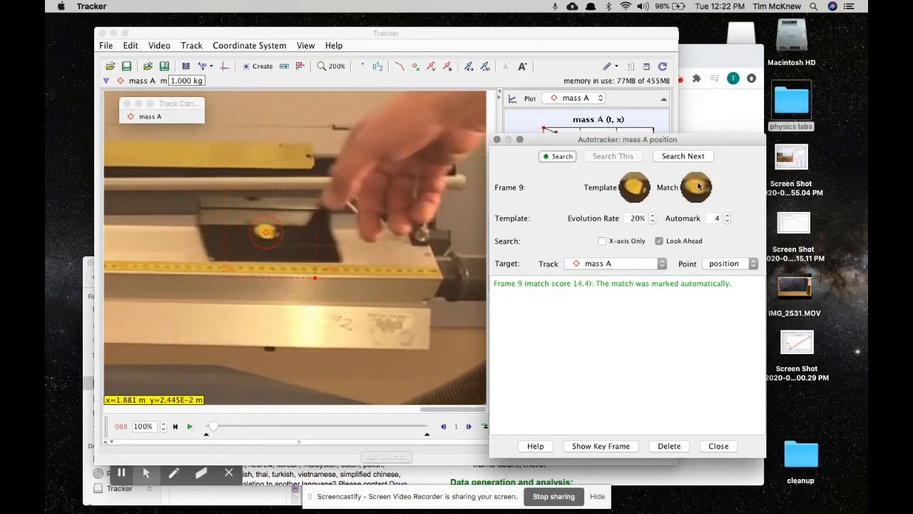
Start the continuous automatic search for mass A from frame 9 onward
mouse_move(686, 185)
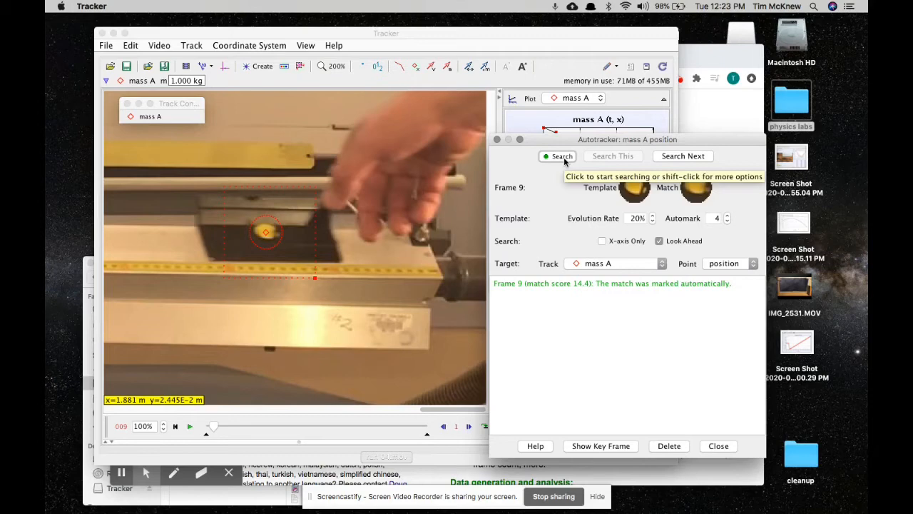
click(562, 156)
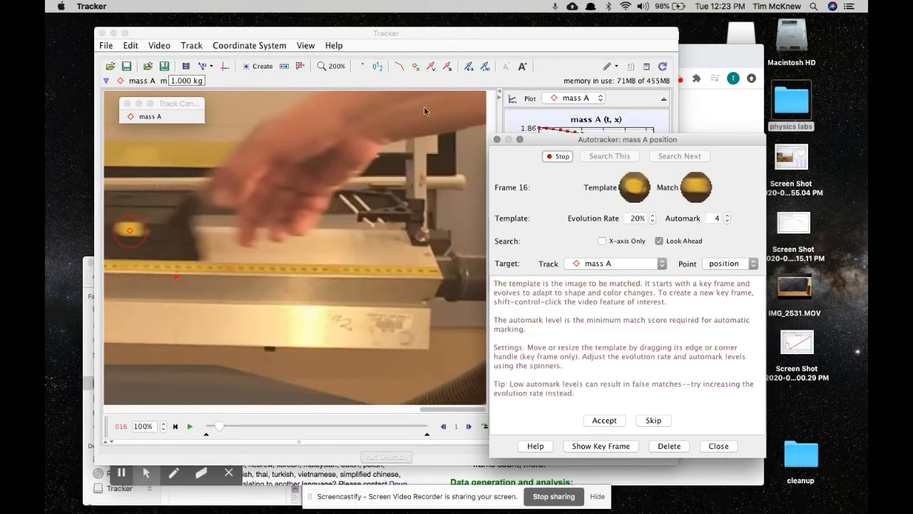
Zoom the video to fit its view while the automatic search for mass A keeps running
click(335, 66)
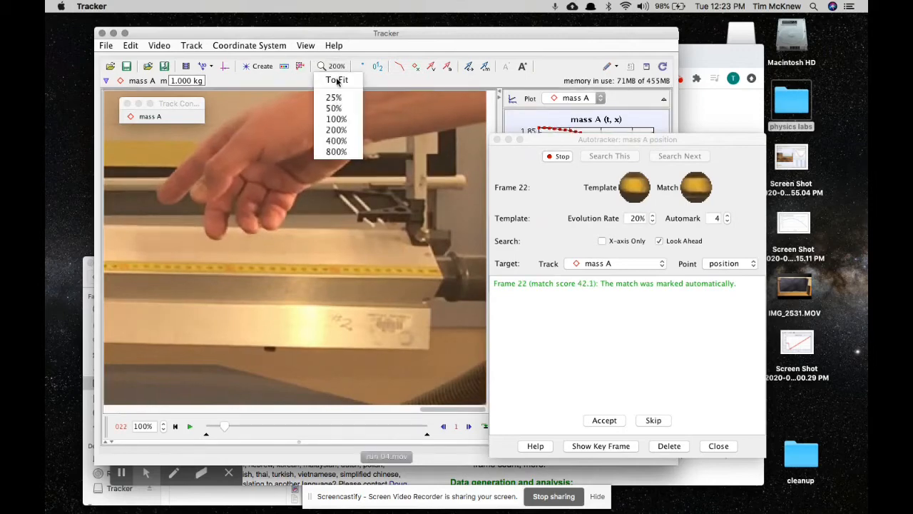
click(336, 77)
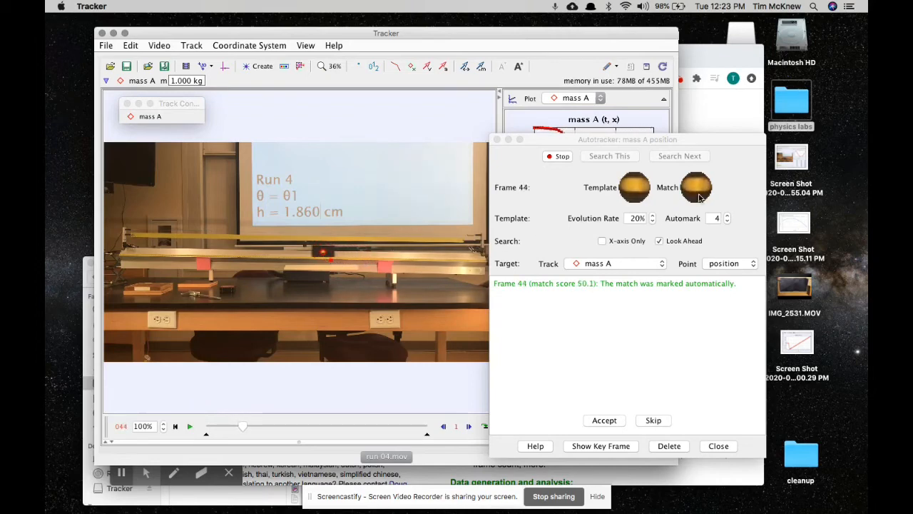
click(635, 199)
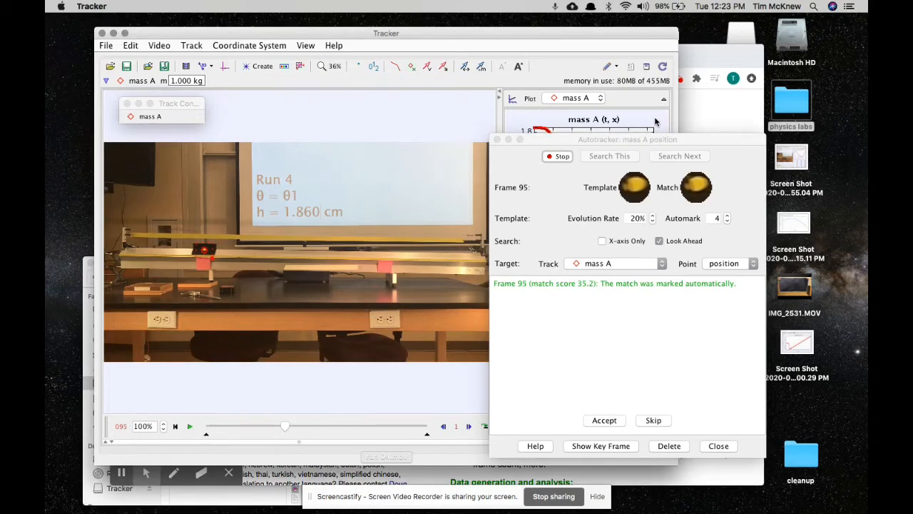
Move the Autotracker window off the plot and data table, stop the search at frame 260 and close the Autotracker
drag(663, 141, 351, 292)
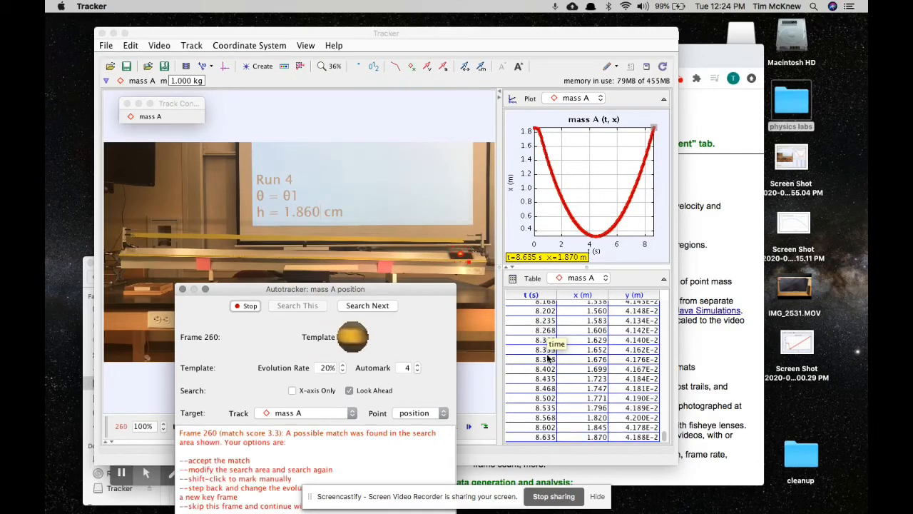
click(247, 306)
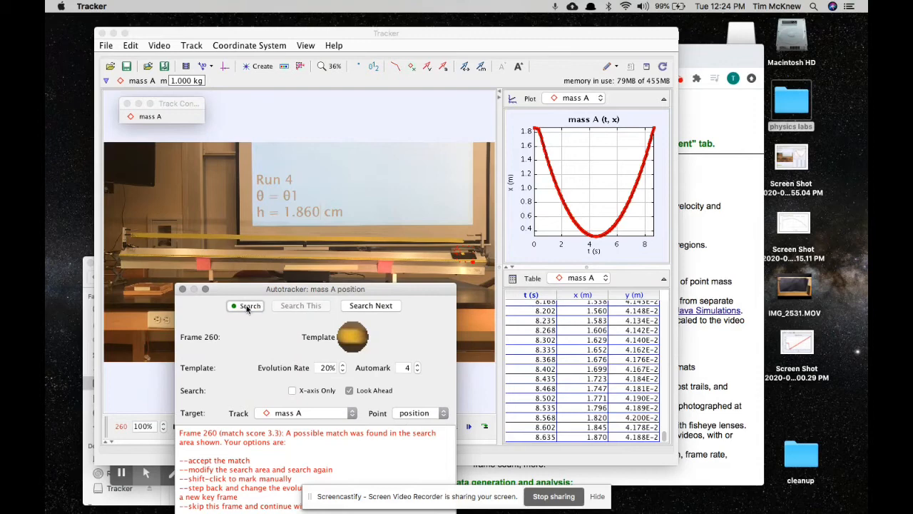
click(182, 290)
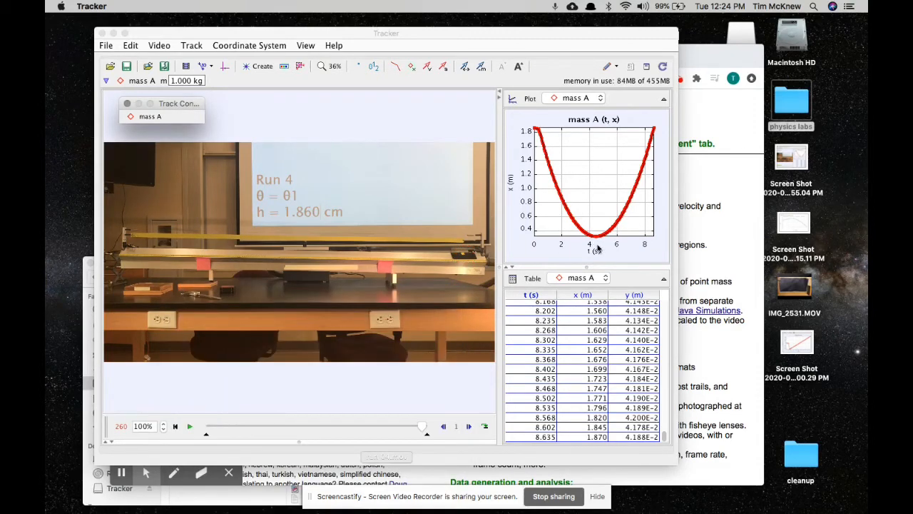
Add the x-component of velocity (vx) as a column in mass A's data table, leaving the pixely column hidden
click(532, 279)
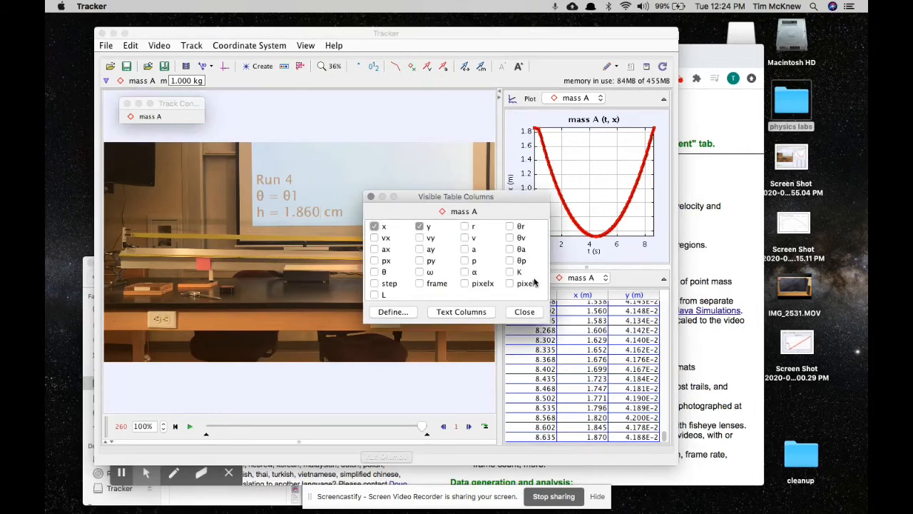
click(509, 283)
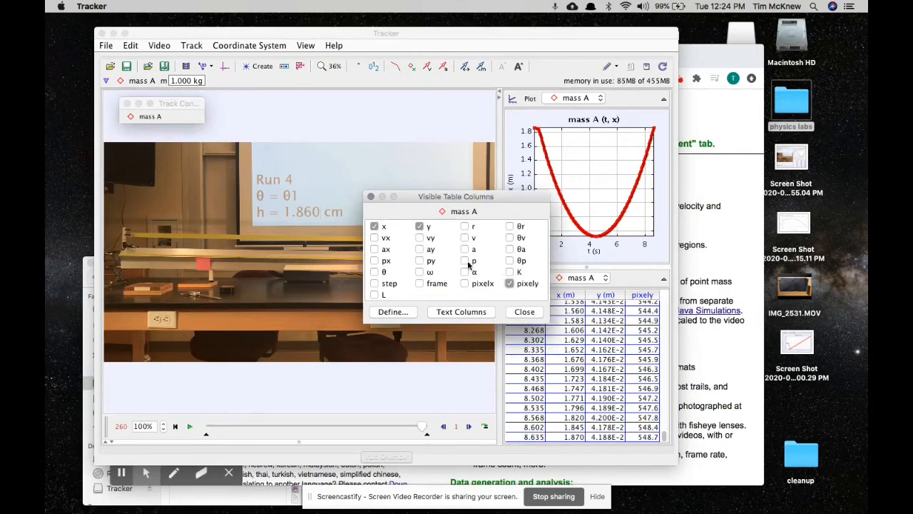
click(509, 283)
click(375, 238)
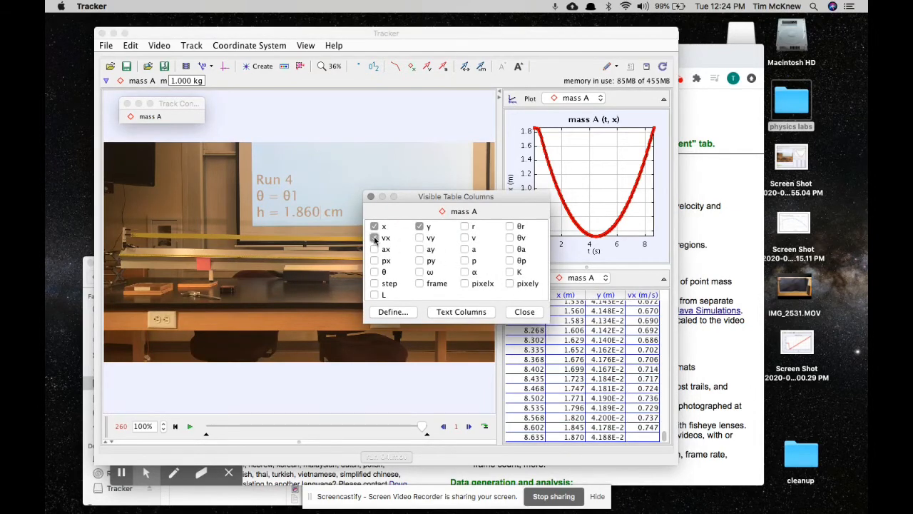
click(370, 197)
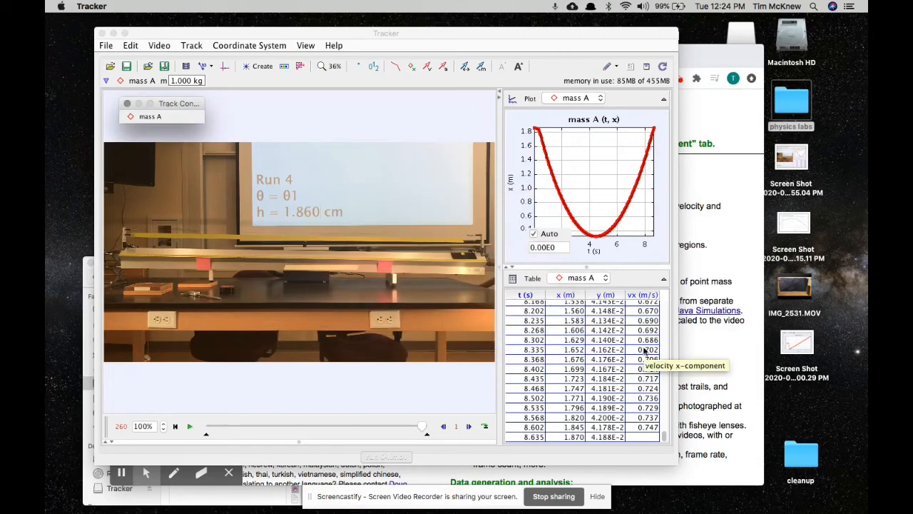
Examine the vx values through mass A's data table, from the last rows back to the first
scroll(644, 351, up, 10)
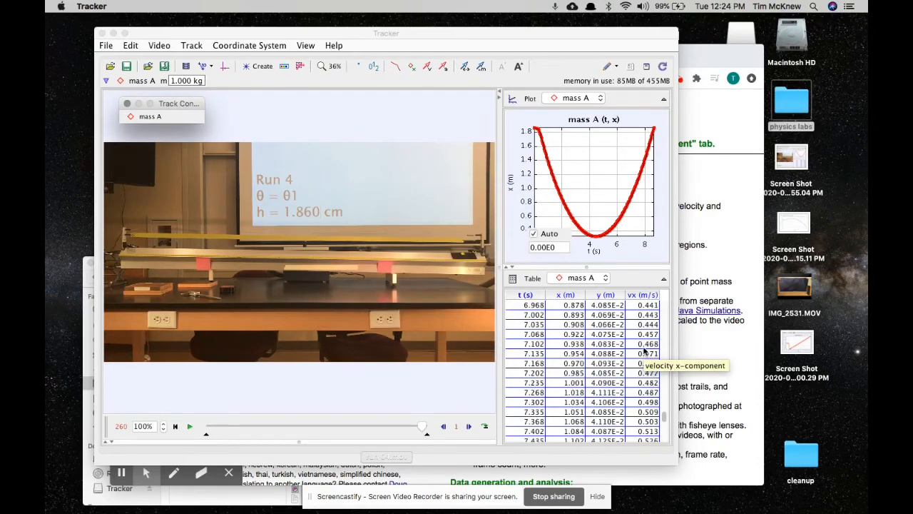
scroll(645, 351, down, 10)
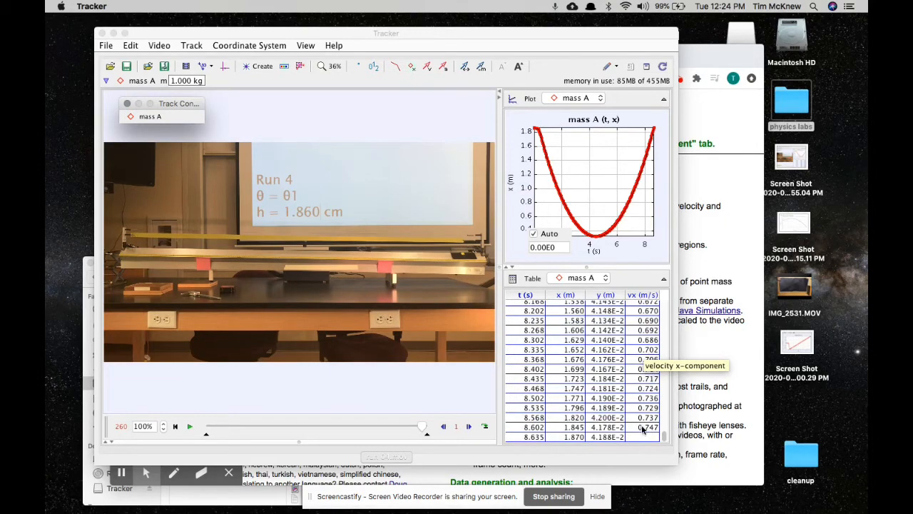
scroll(649, 348, up, 20)
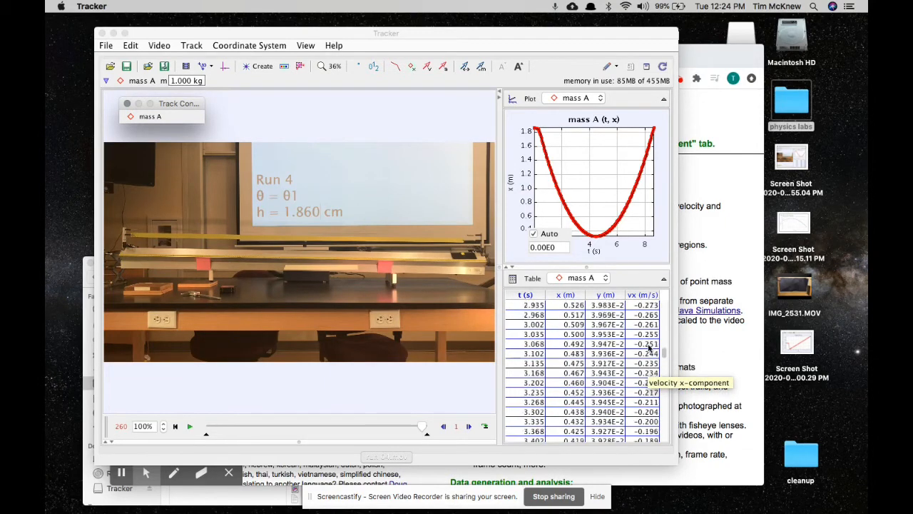
scroll(649, 348, up, 5)
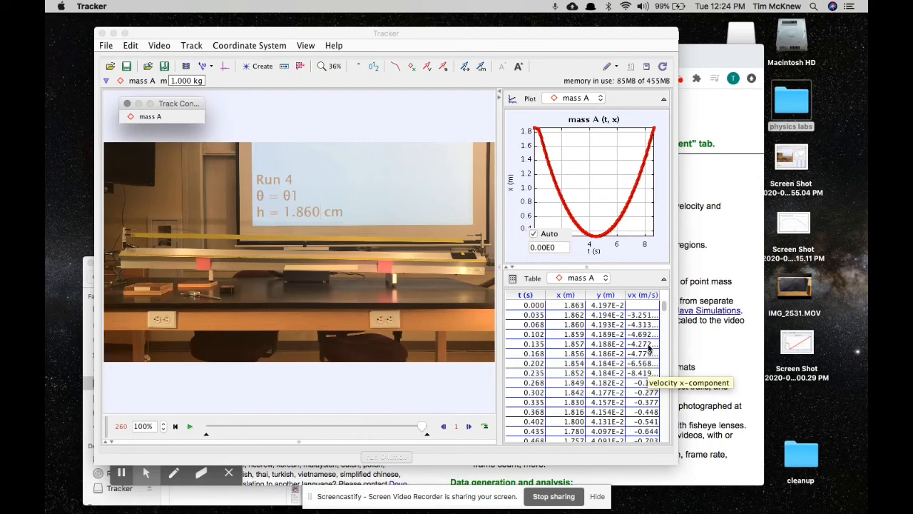
scroll(649, 347, down, 3)
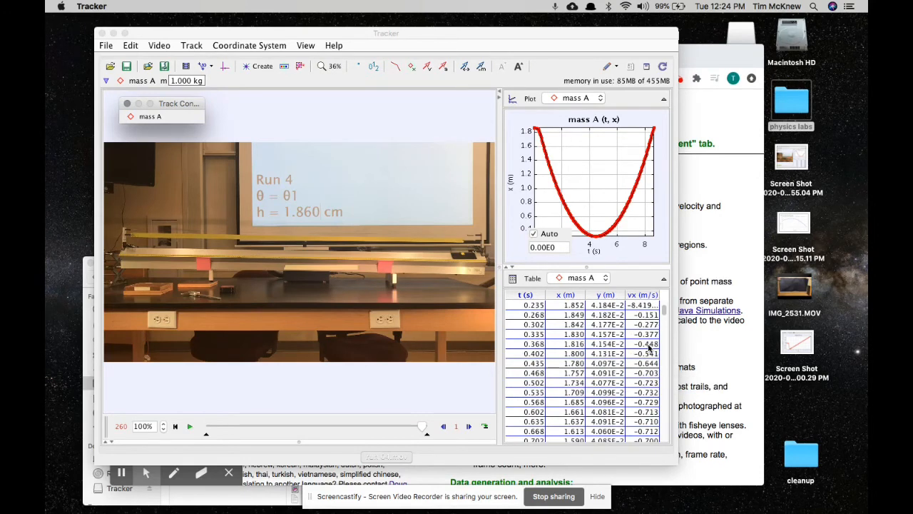
scroll(645, 324, up, 7)
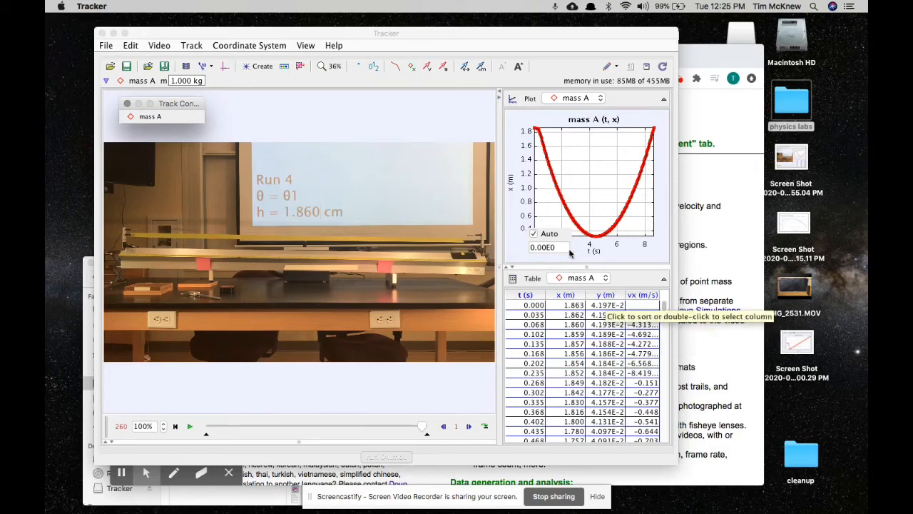
Change mass A's plot to show the velocity x-component against time
click(513, 190)
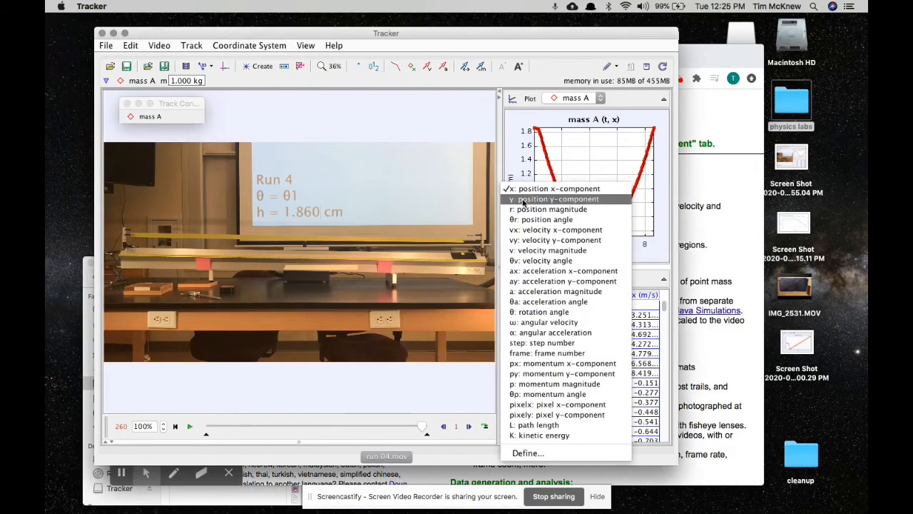
click(539, 229)
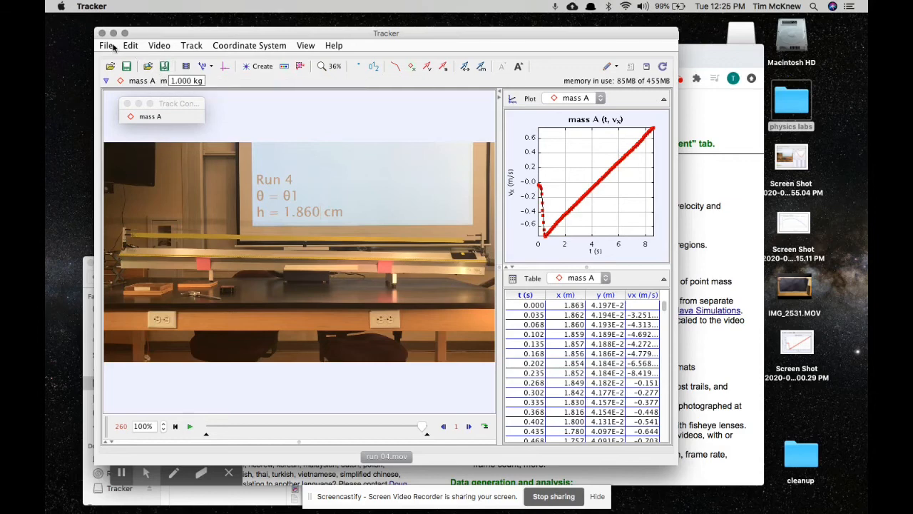
Review the data file export options for mass A's table, and close them without saving
click(109, 46)
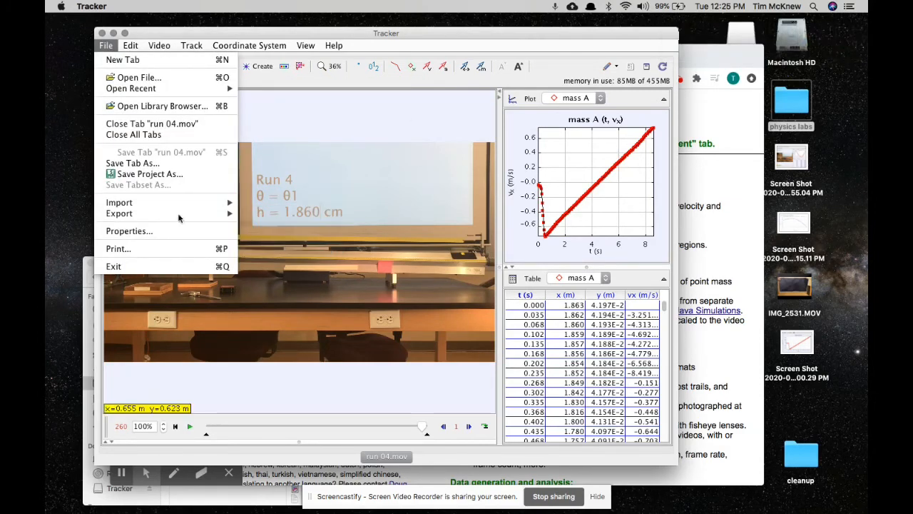
mouse_move(174, 214)
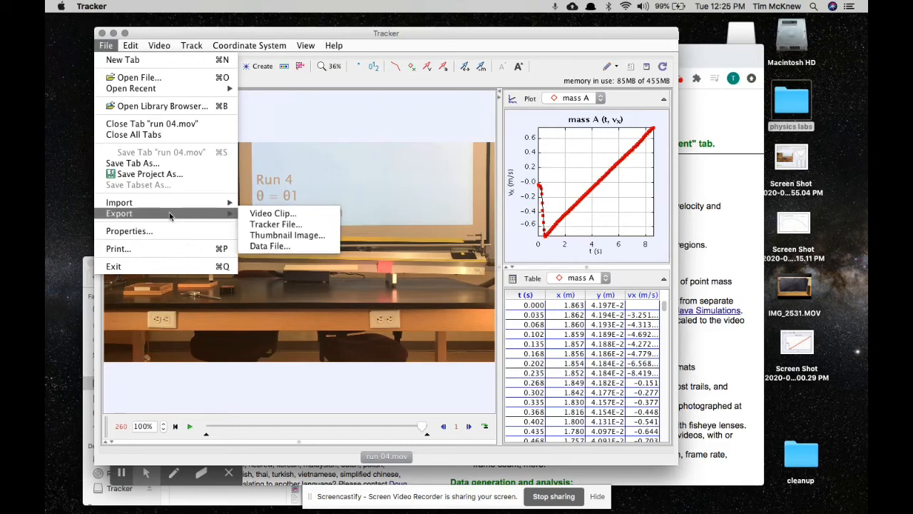
click(275, 247)
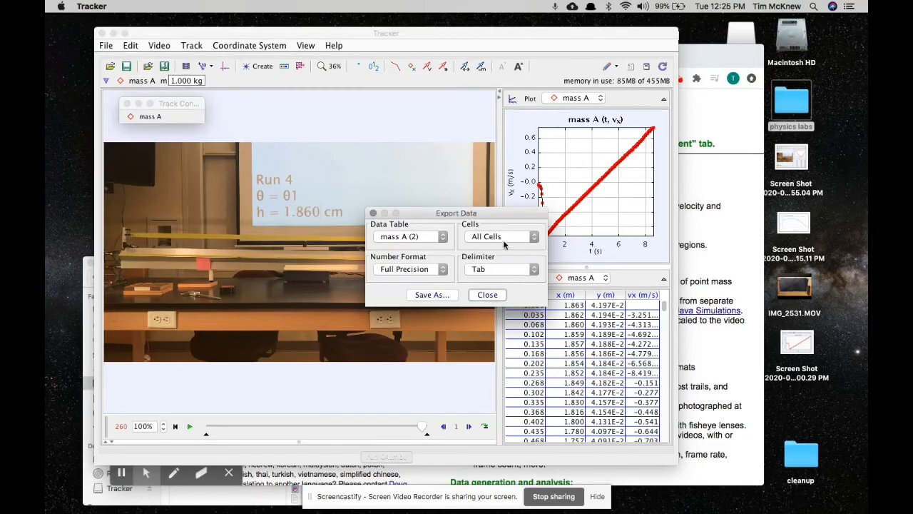
click(488, 294)
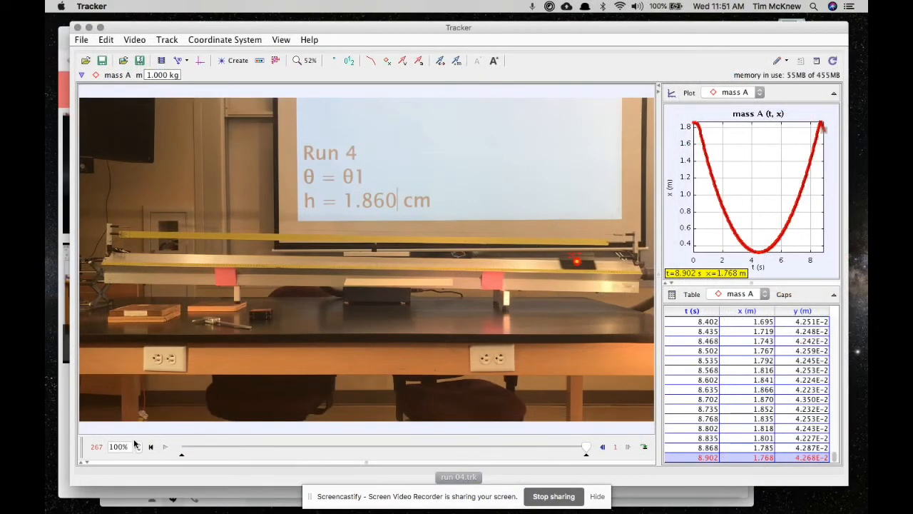
With the video at frame 0, replace the data table with two plots of mass A, showing x and vx against time
click(151, 446)
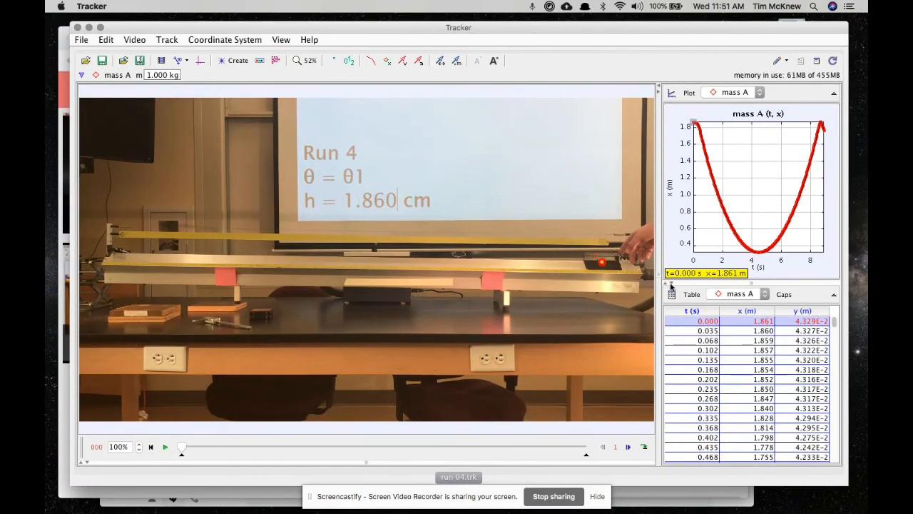
click(670, 284)
click(689, 94)
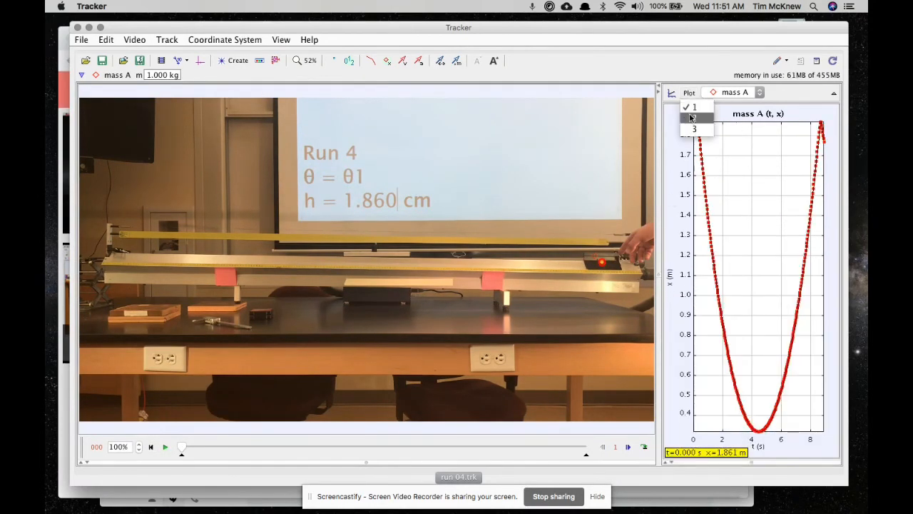
click(692, 120)
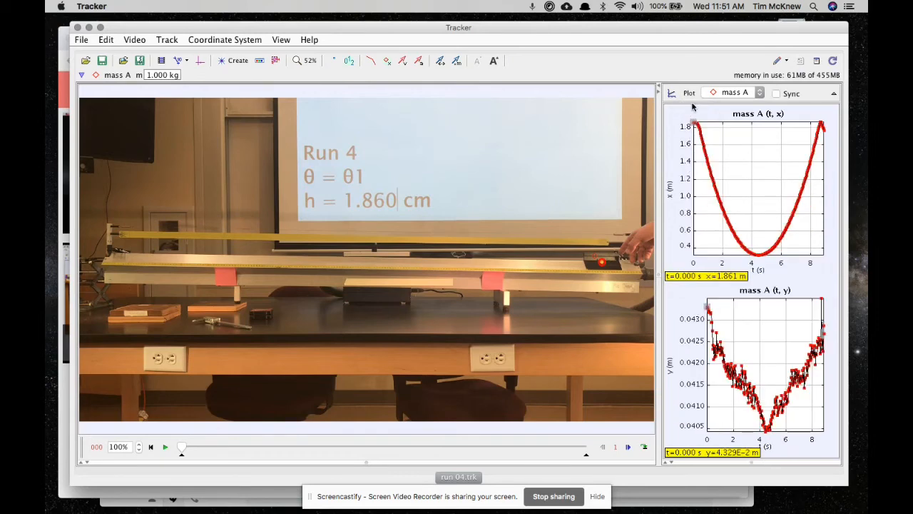
click(670, 366)
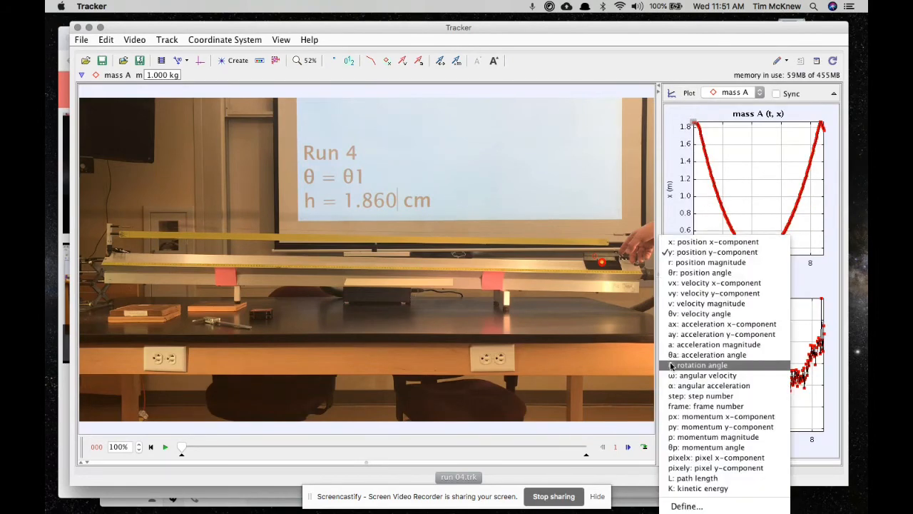
click(689, 283)
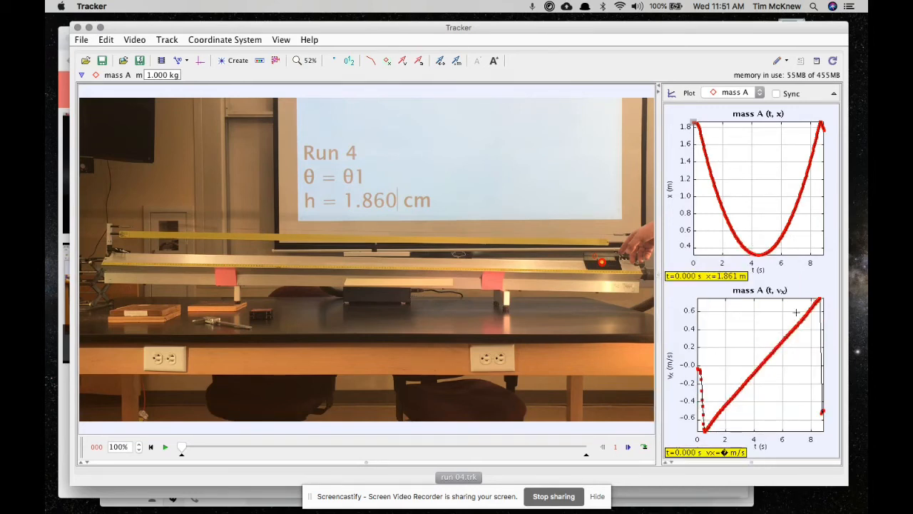
Widen the plot area and play the video from frame 0 alongside the x and vx graphs
click(665, 305)
drag(660, 306, 615, 306)
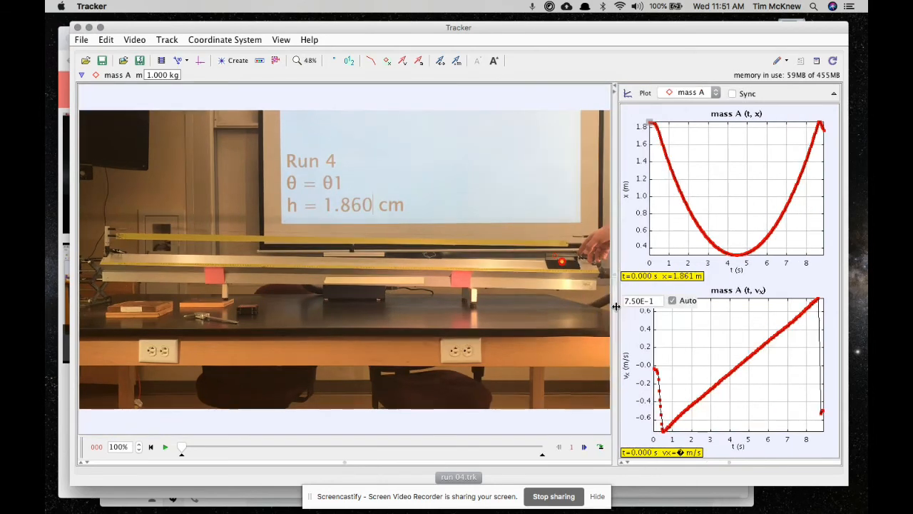
click(165, 447)
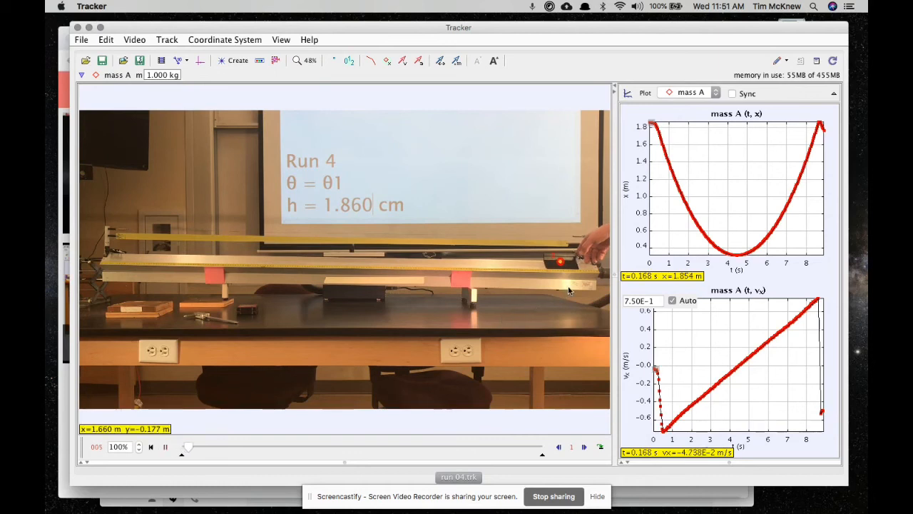